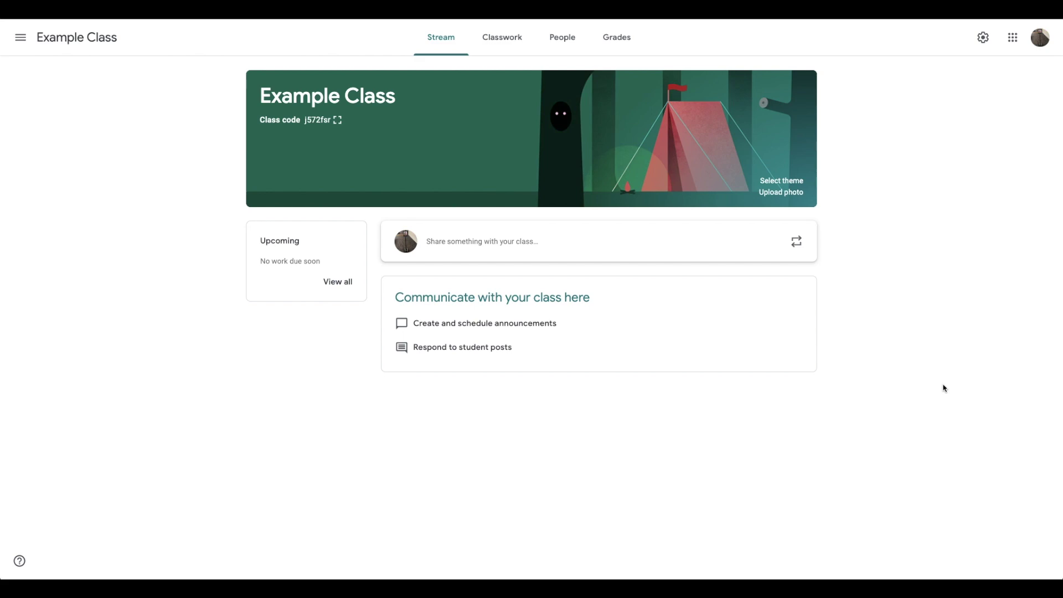
Create an assignment titled 'Hip Hop Chords' with instructions 'Please complete the worksheet below.'
click(503, 37)
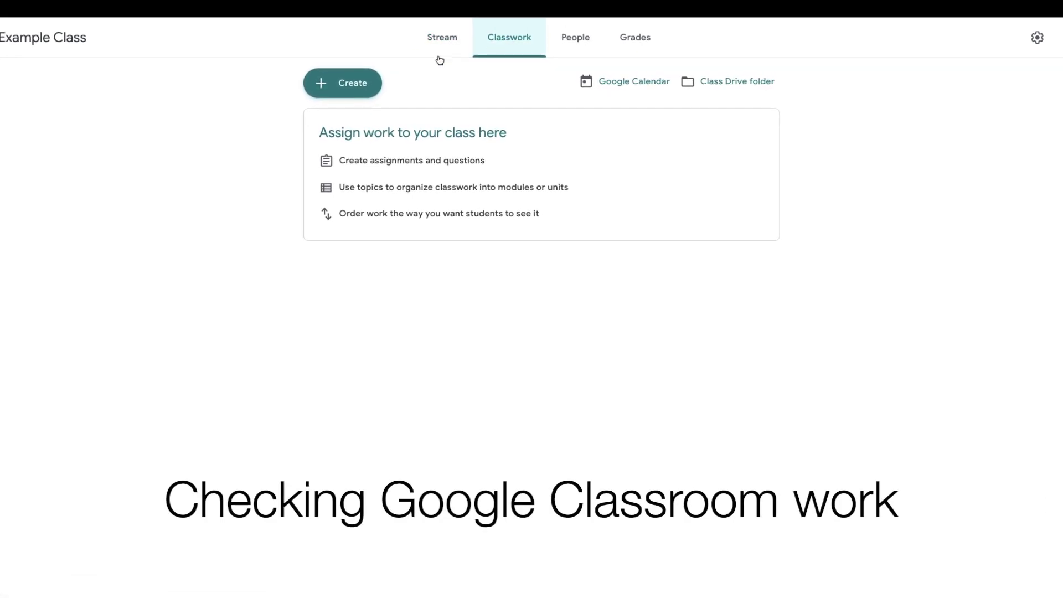
click(358, 89)
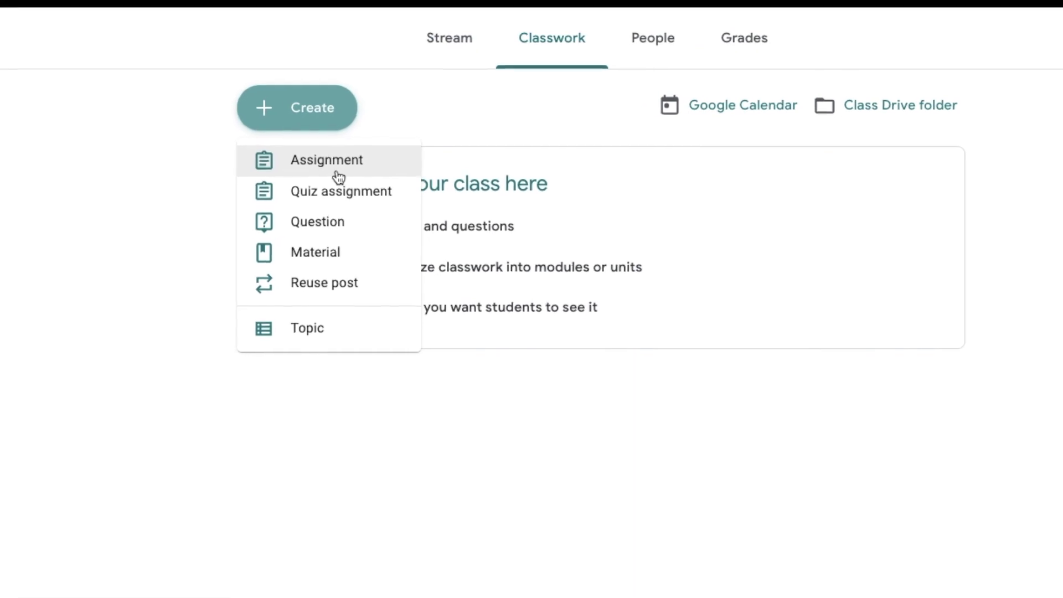
click(338, 169)
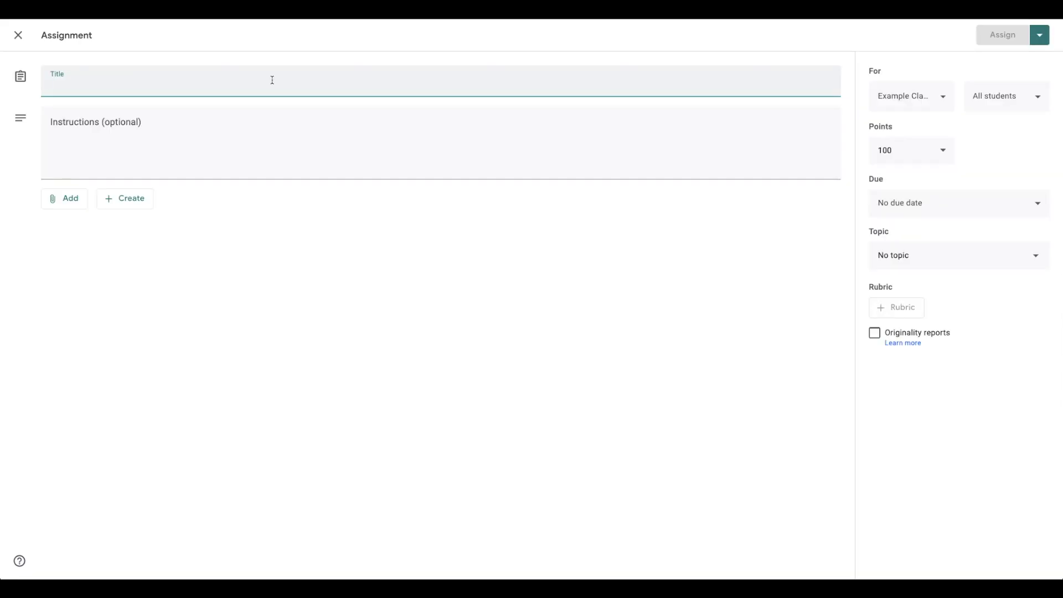
text(Hip Hop Chords)
key(Tab)
text(Please complete the worksheet below.)
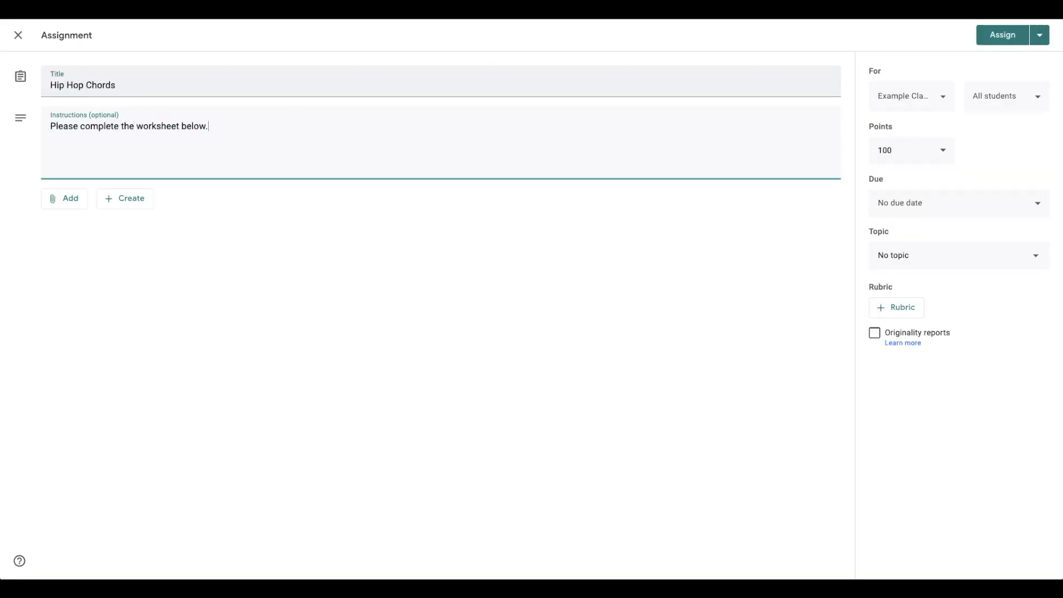
Attach the chords worksheet as a copy for each student, with no topic, and start a new rubric
click(66, 205)
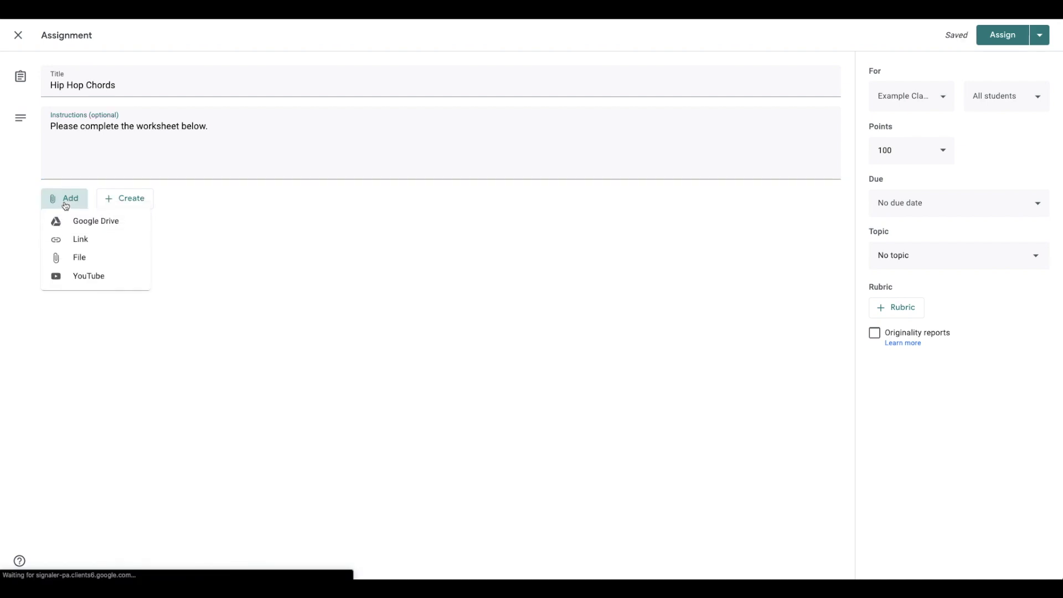
click(88, 221)
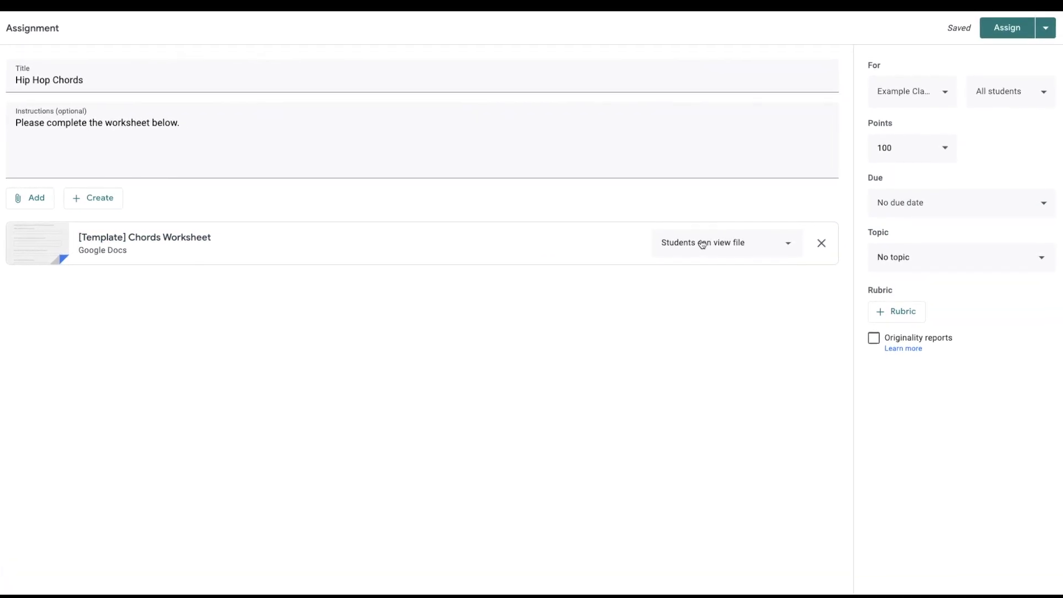
click(679, 249)
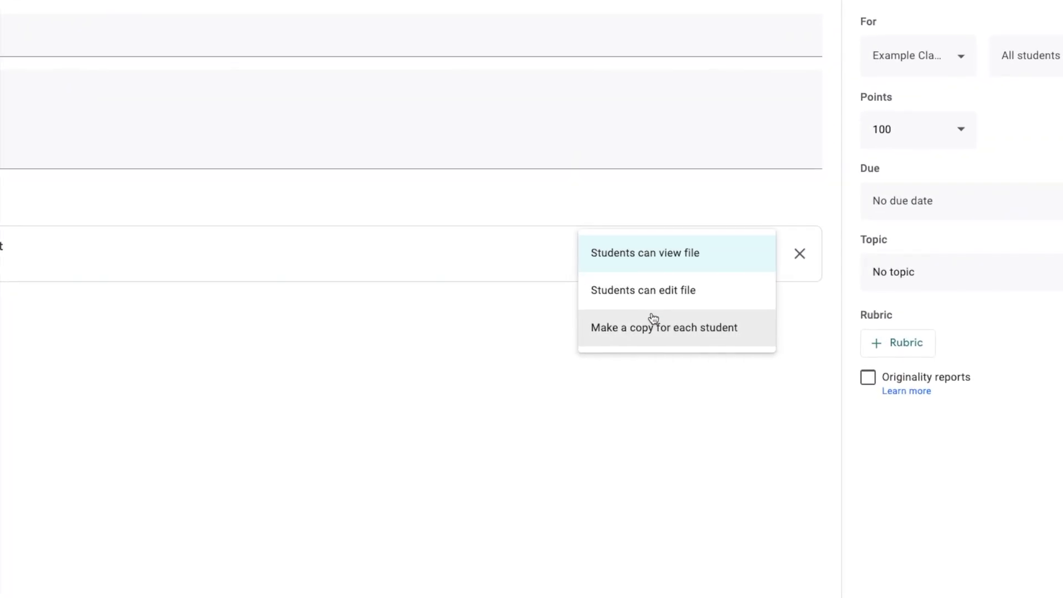
click(687, 311)
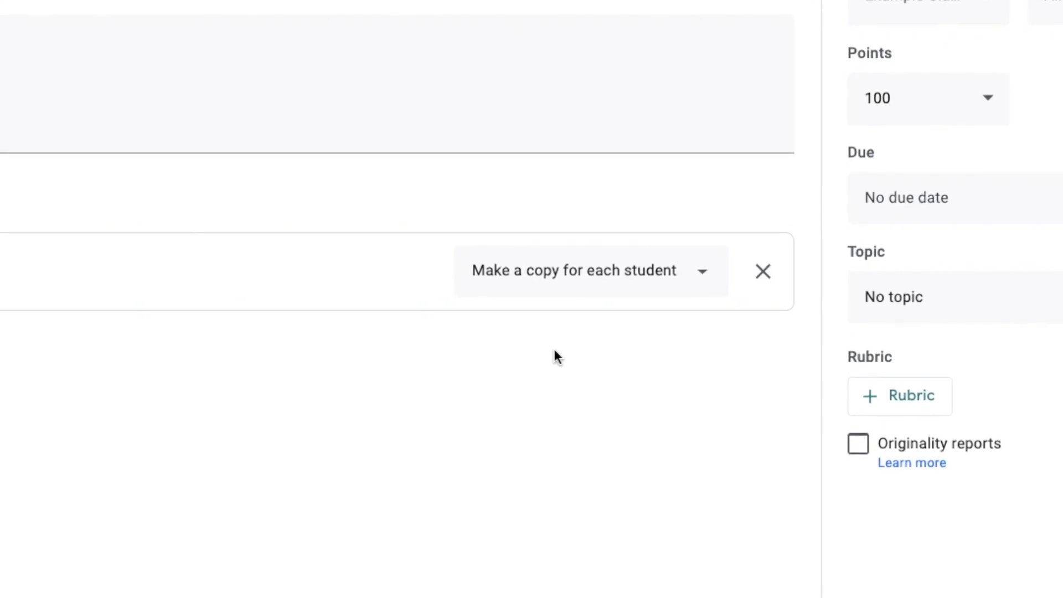
click(881, 280)
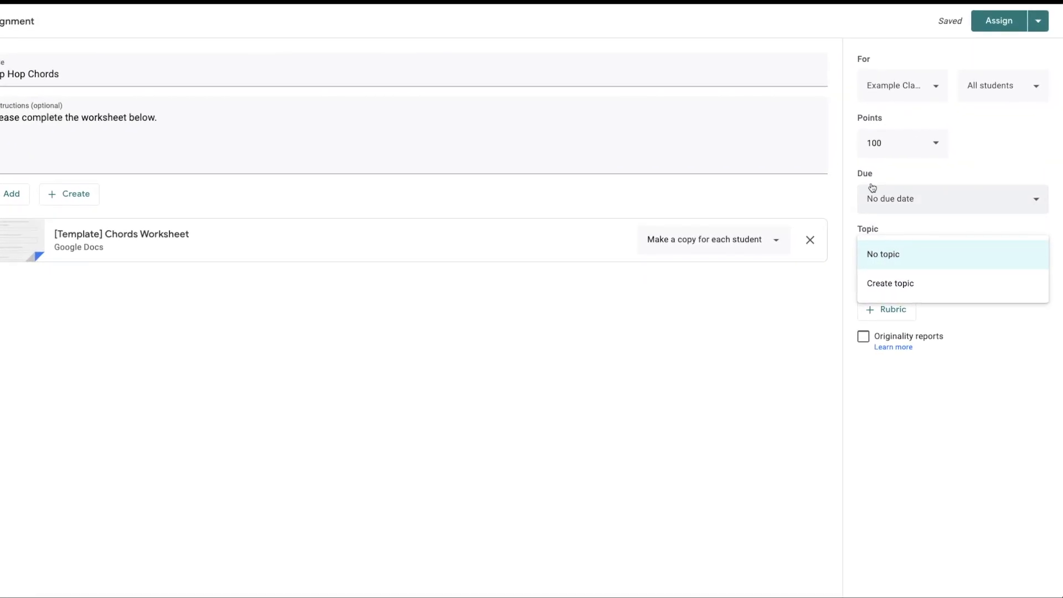
click(793, 349)
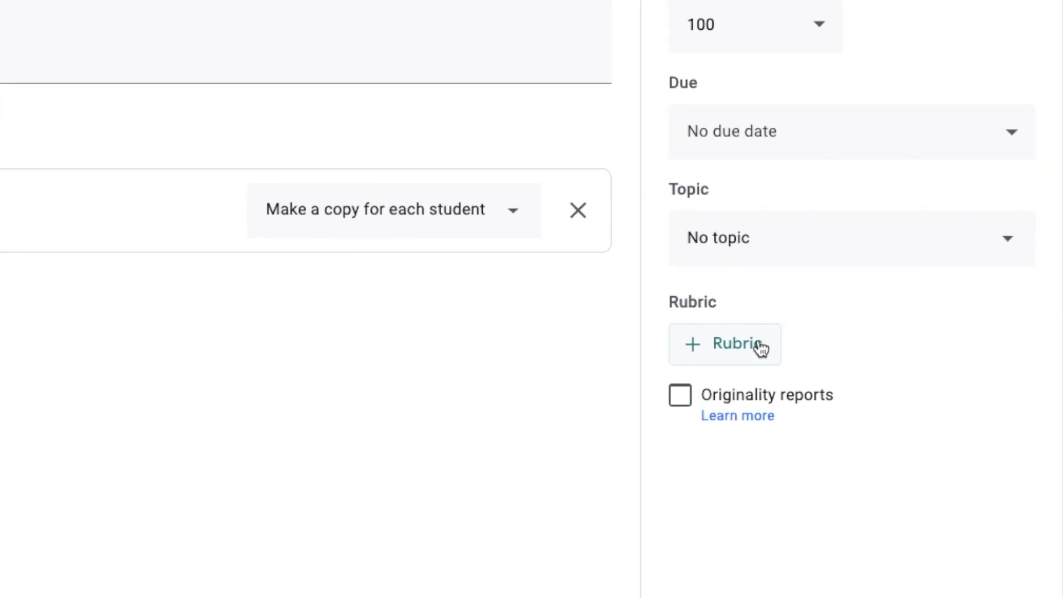
click(806, 332)
click(681, 434)
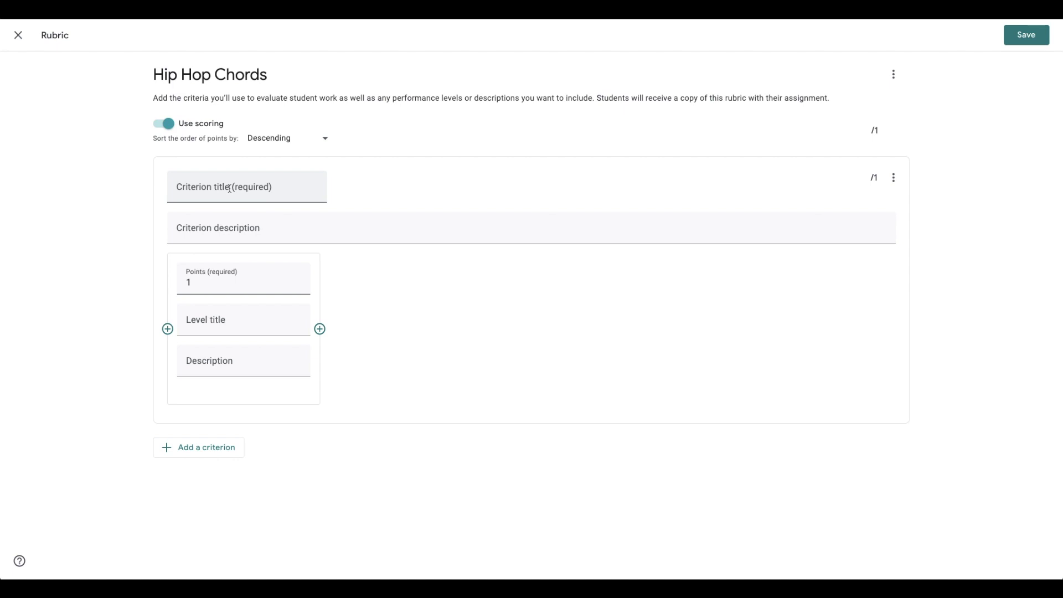
Set the Worksheet criterion's first level to 3 points and add three more scoring levels
click(229, 188)
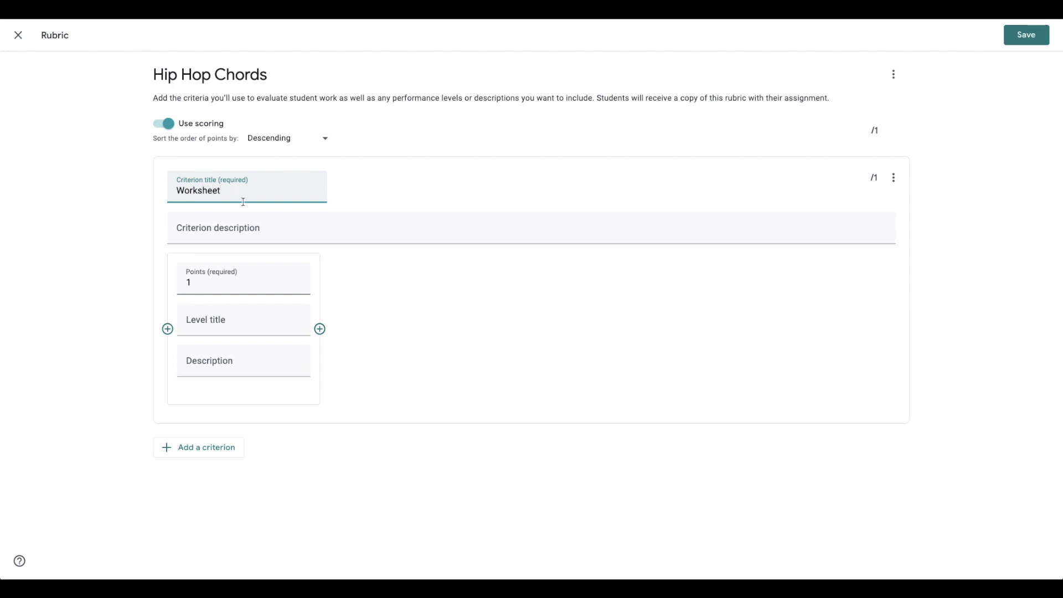
click(282, 296)
key(BackSpace)
text(3)
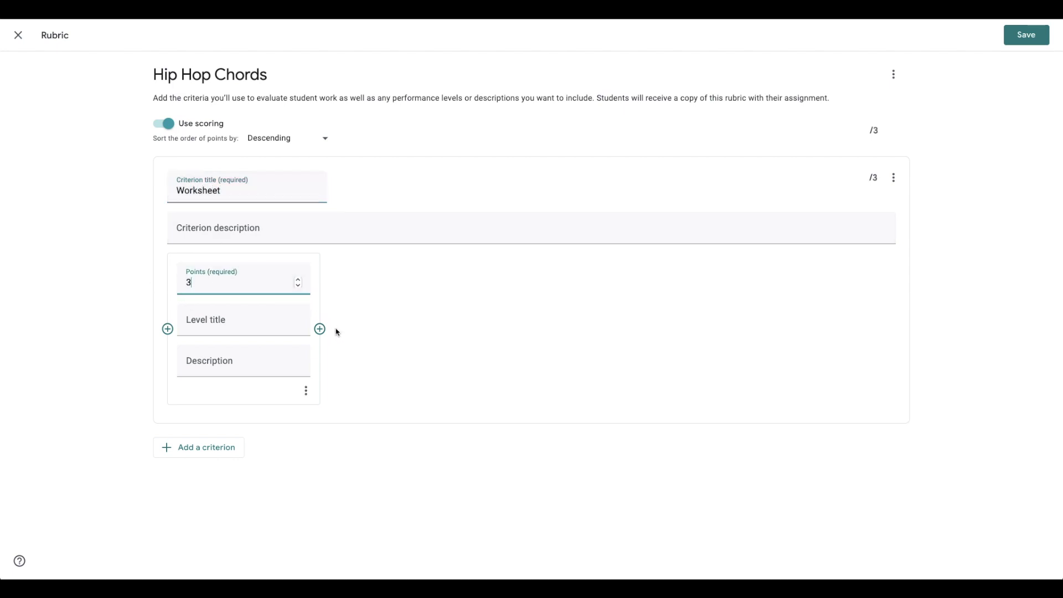
click(319, 329)
click(473, 329)
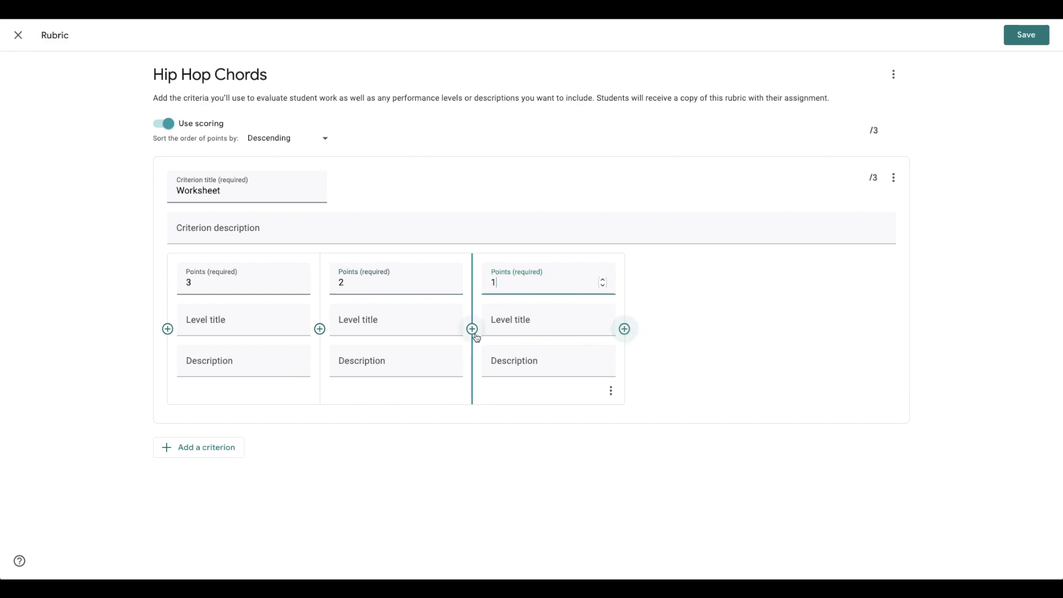
click(624, 329)
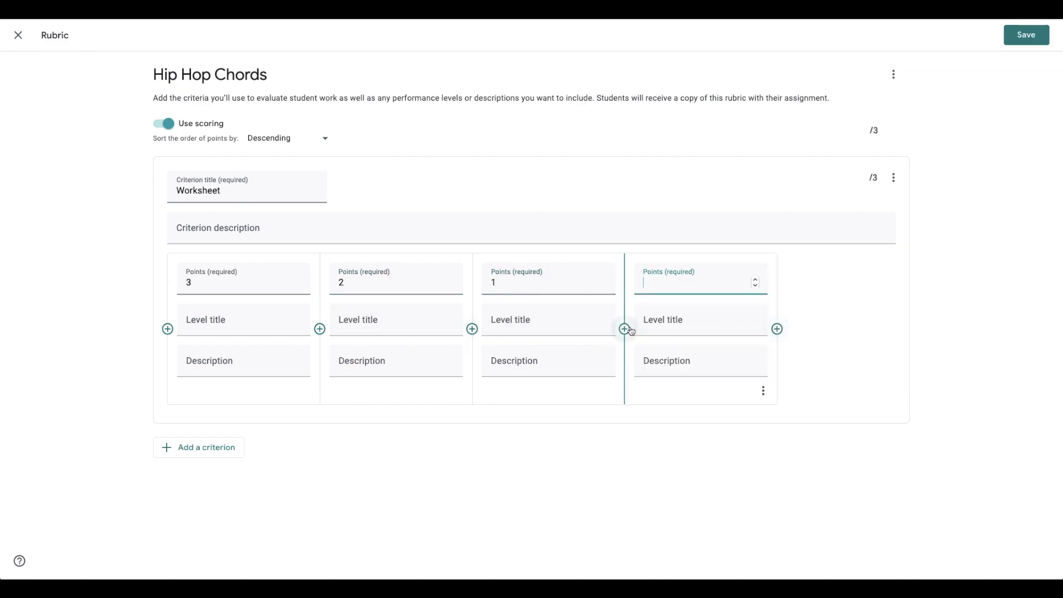
Name the first two levels High and Middle, described as high and satisfactory standard work
click(231, 318)
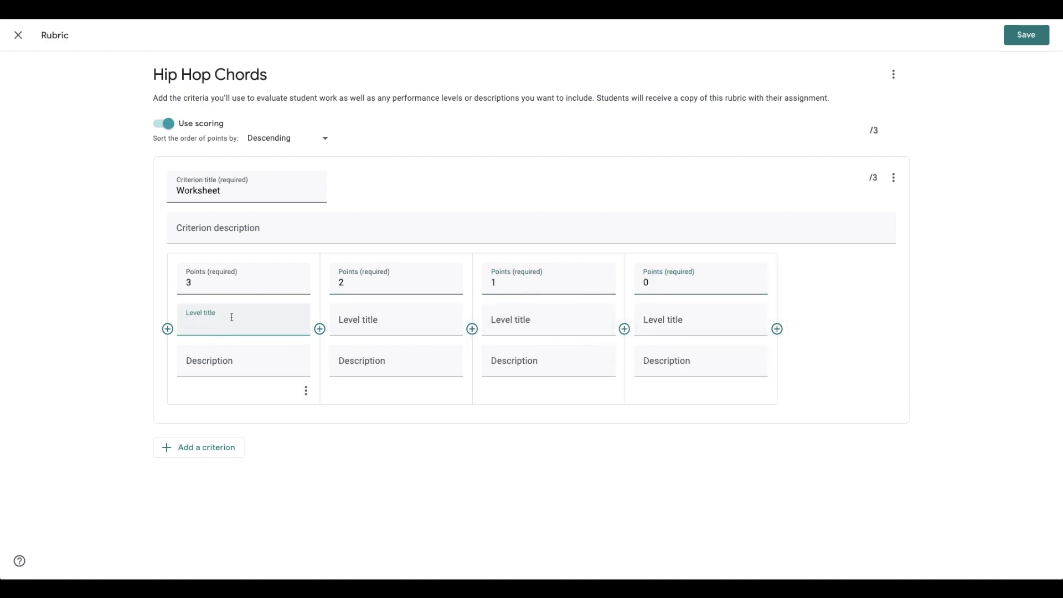
text(High)
key(Tab)
text(Wo)
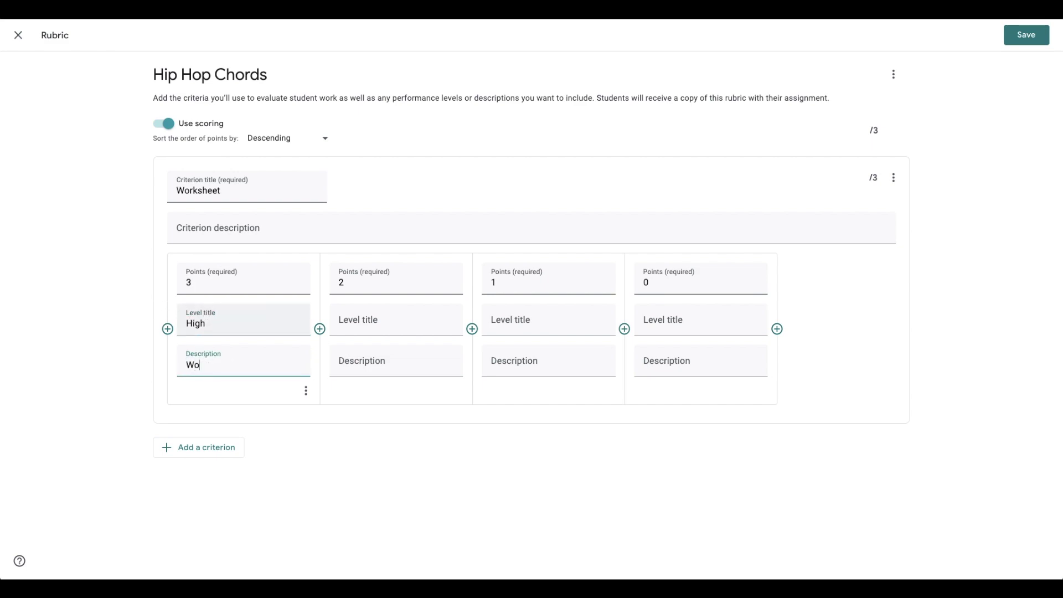
text(rk completed at a high standard)
key(Tab)
click(410, 327)
text(Middle)
key(Tab)
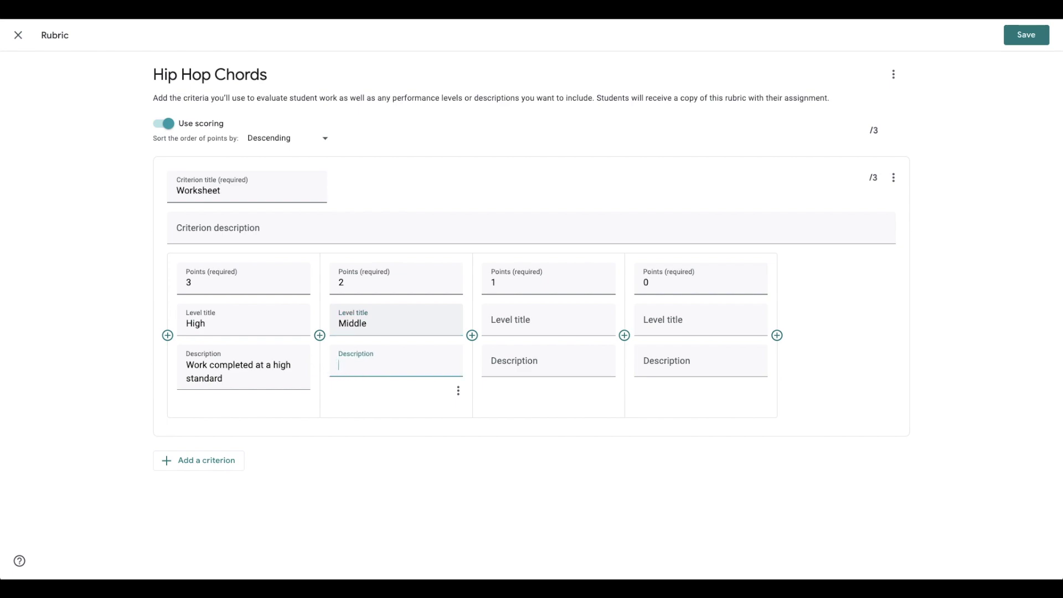
text(Work completed at a sat)
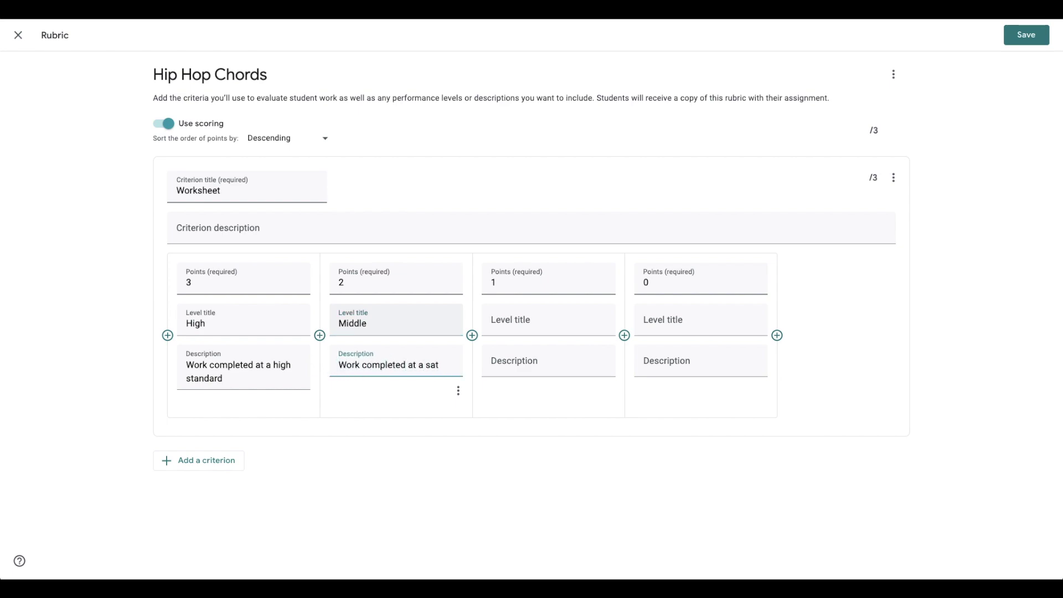
text(isfactory standard)
Describe the third level as 'Work needed improvement.', name the last 'Not completed.', and save
click(564, 326)
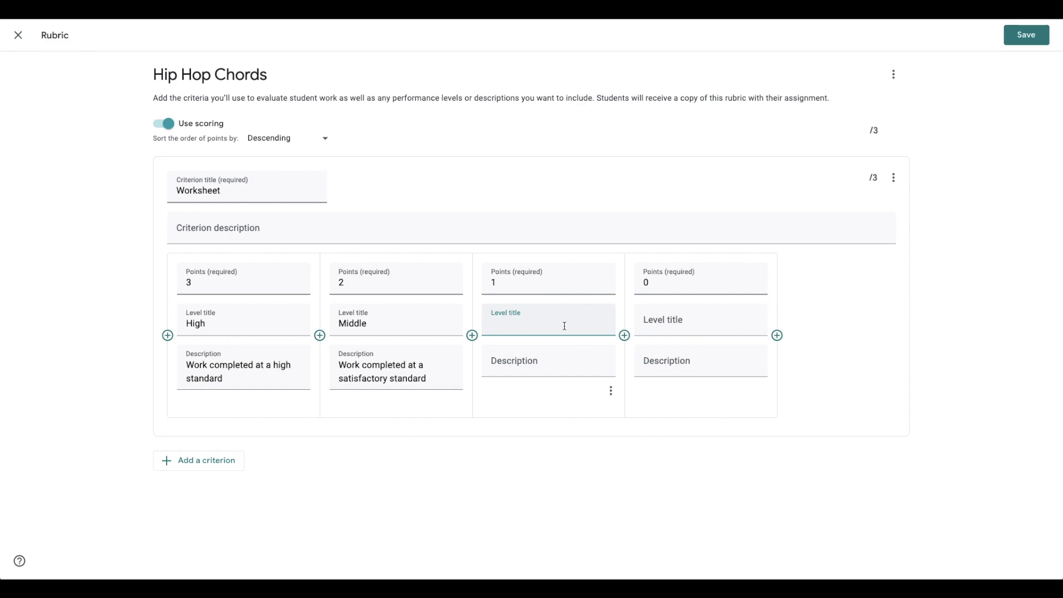
key(Tab)
text(Work )
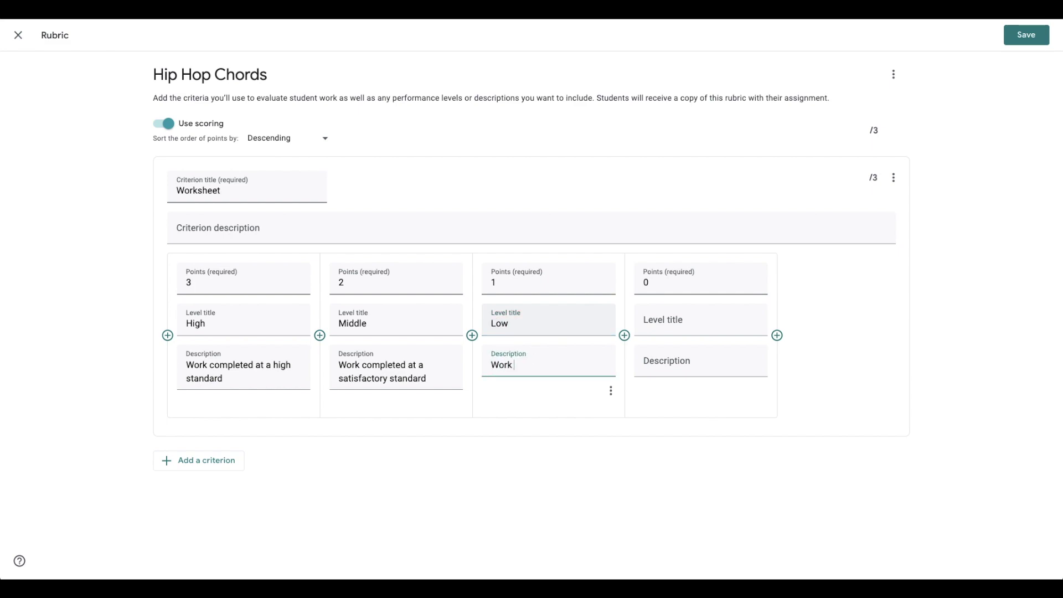
text(needed improvement.)
key(Tab)
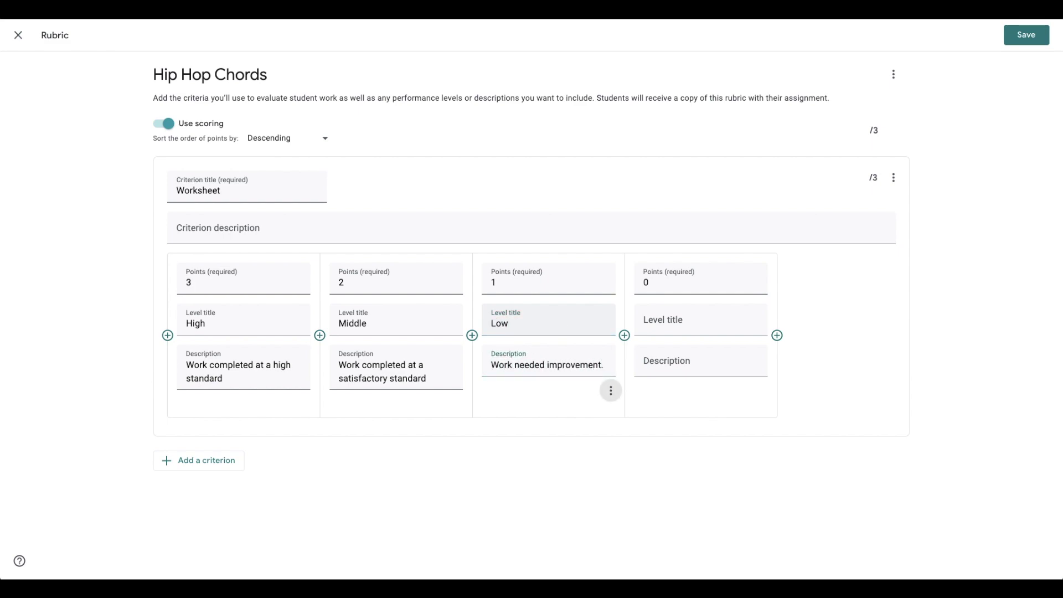
click(678, 321)
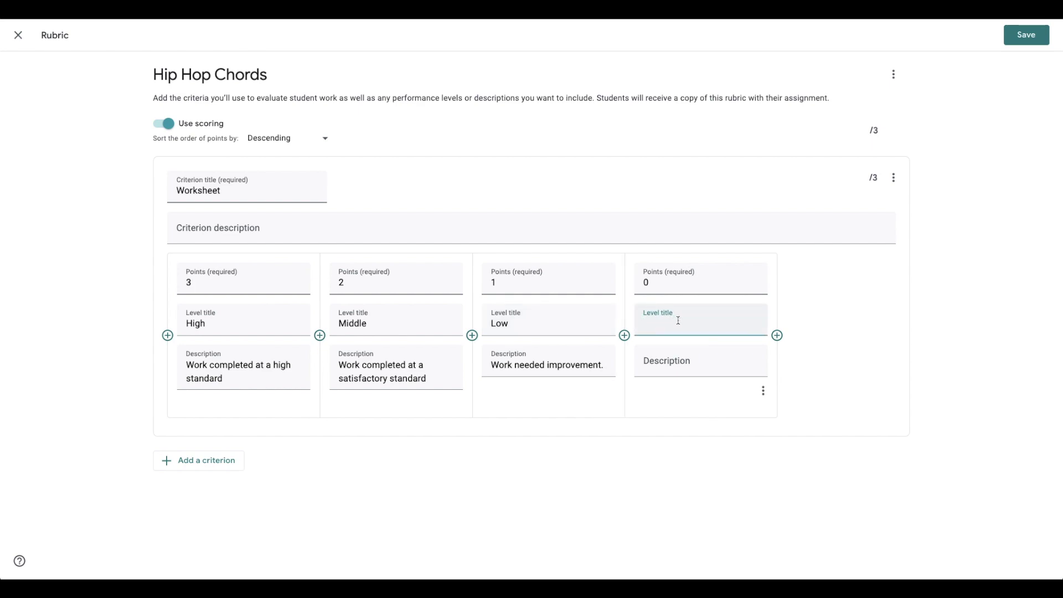
text(Not completed.)
click(1044, 37)
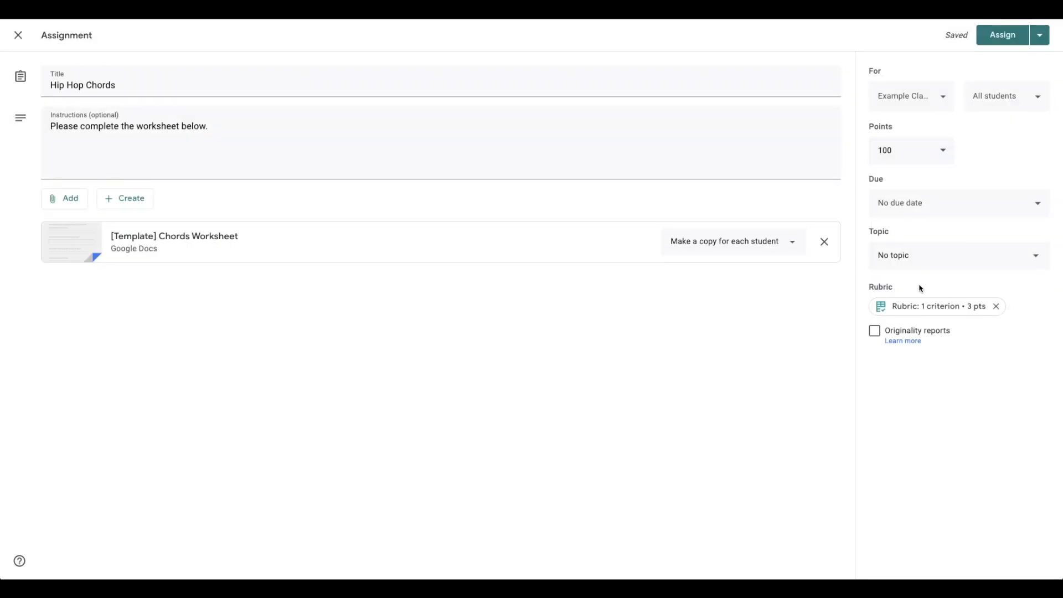
Change the assignment's total from 100 to 3 points and assign it to the class
click(913, 148)
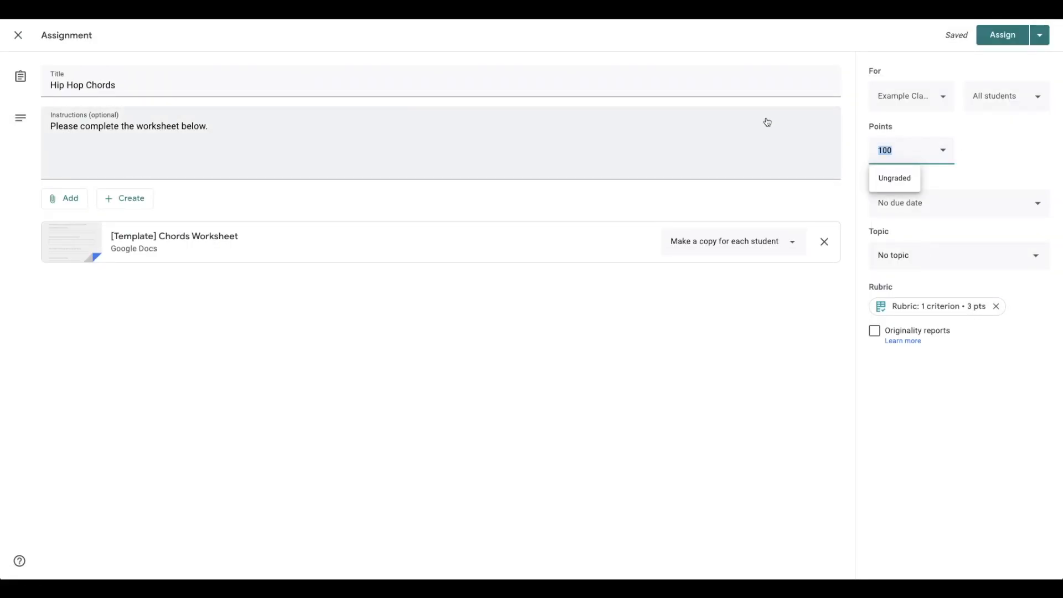
text(3)
click(760, 444)
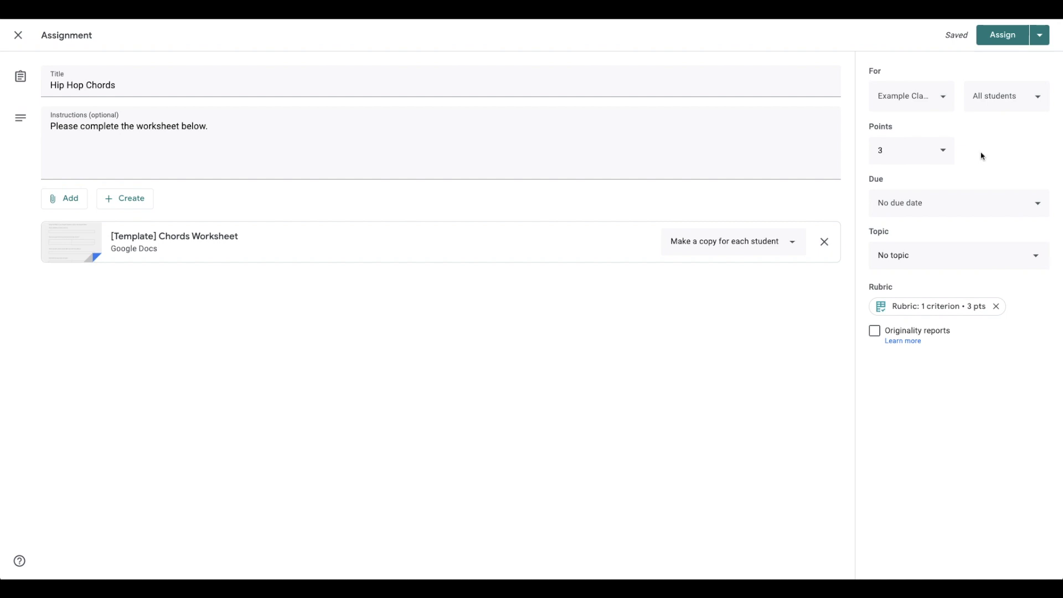
click(999, 33)
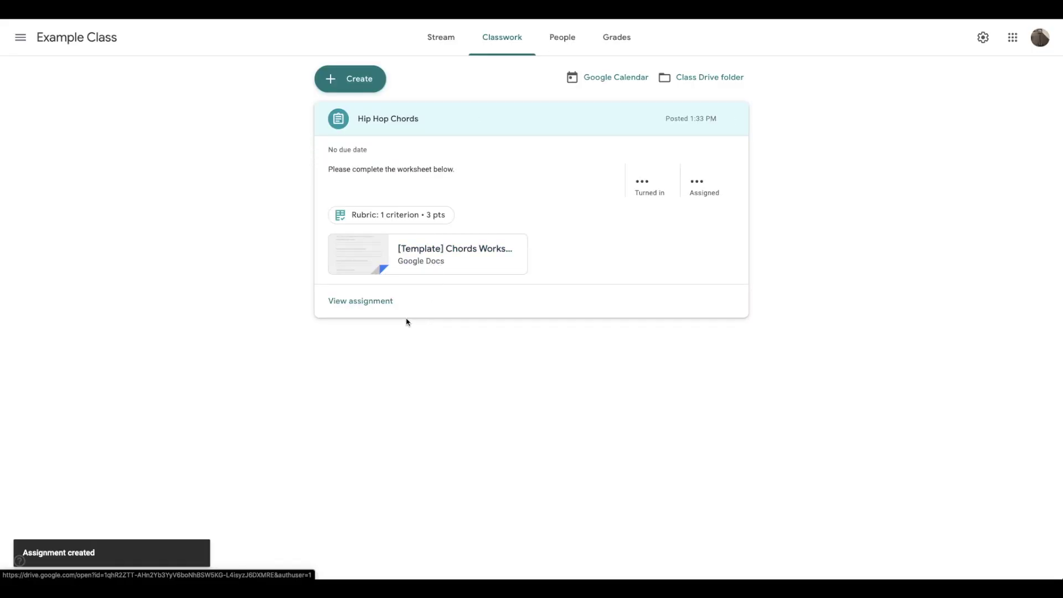
Open the Hip Hop Chords student work list and the student's worksheet copy for grading
click(360, 302)
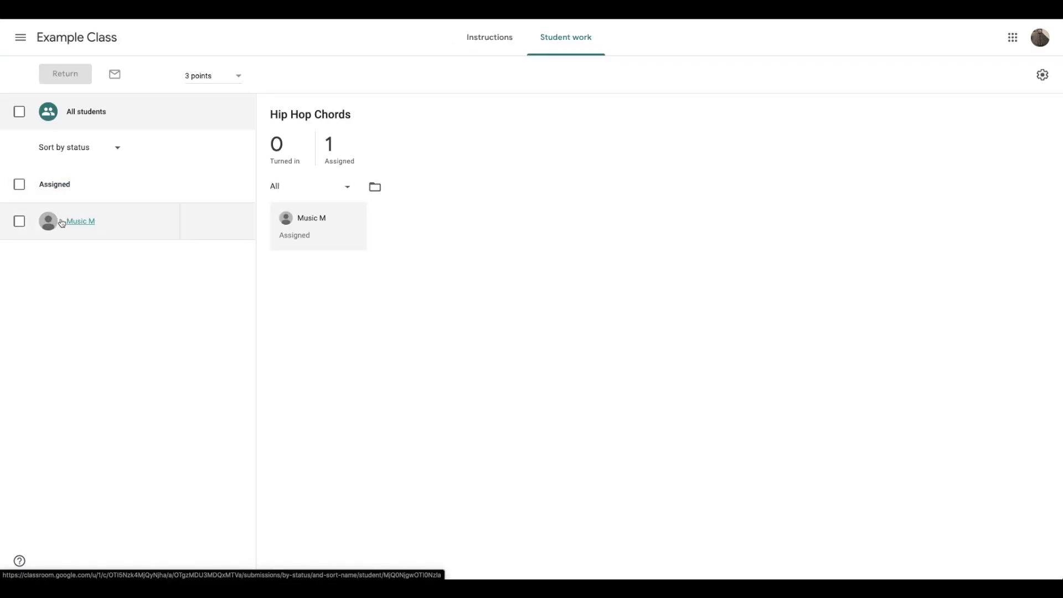
click(123, 227)
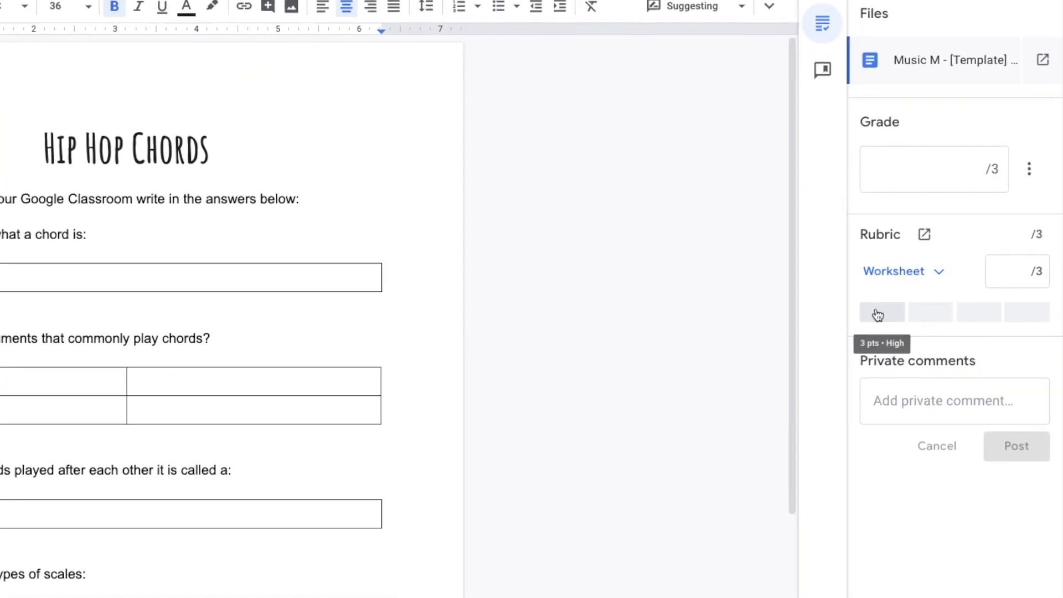
Award the student the top 3-point rubric level and return the graded work
click(877, 315)
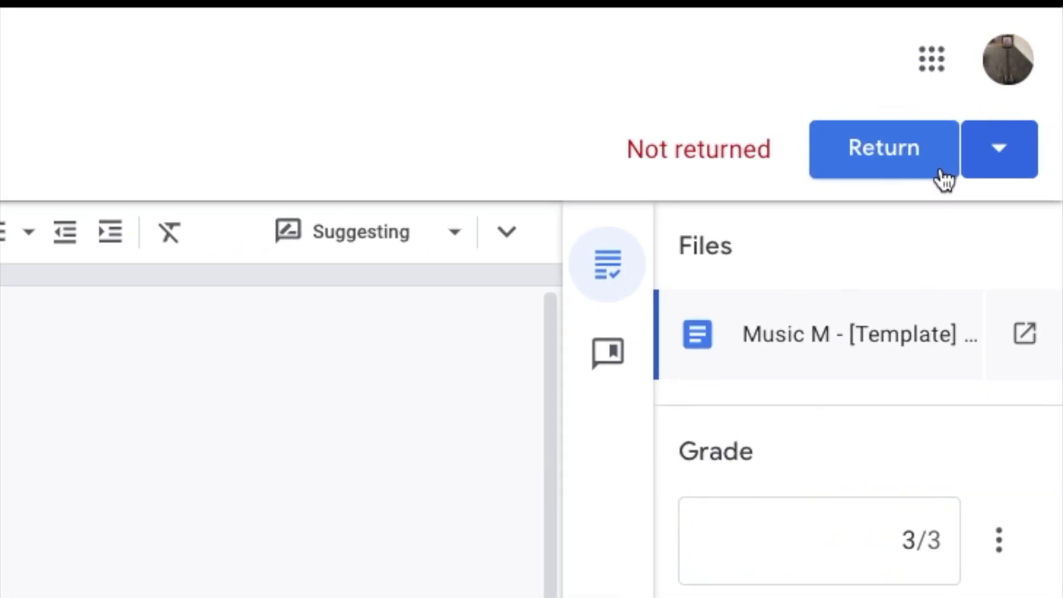
click(942, 135)
click(623, 342)
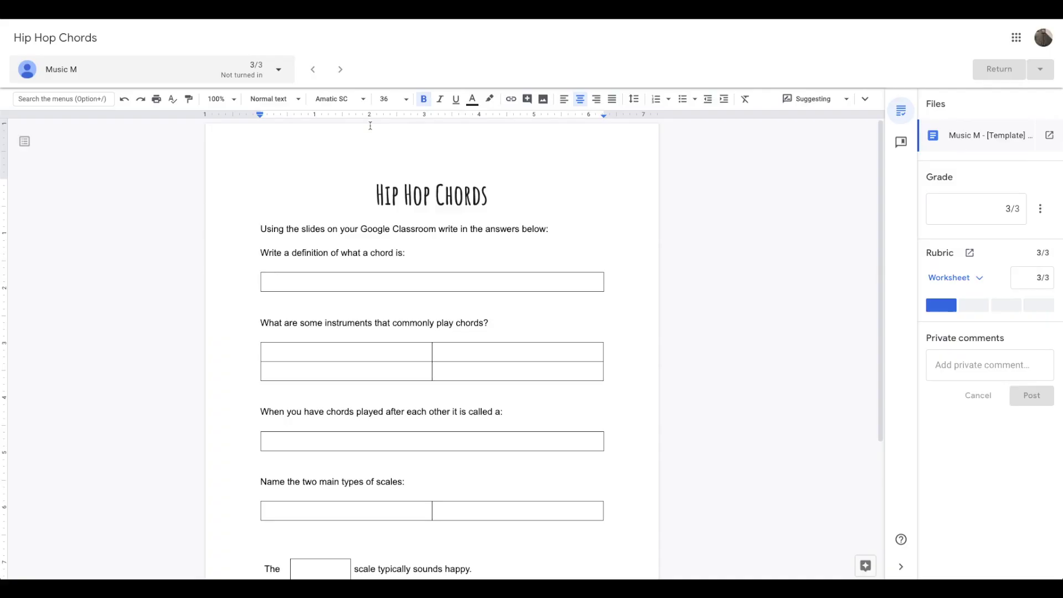
Browse the student list, then view the class's grades
click(224, 76)
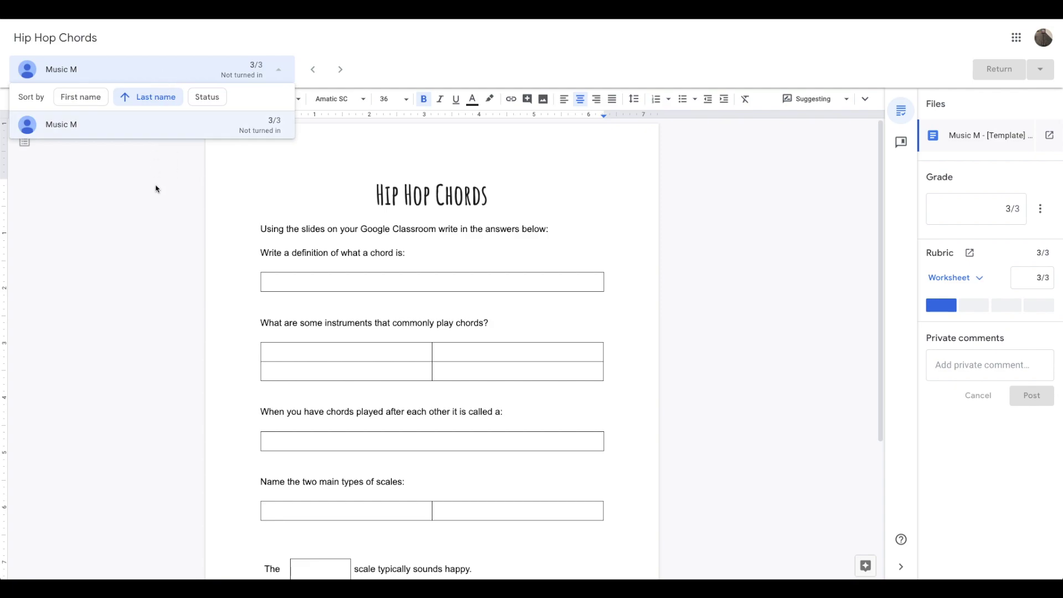
click(175, 70)
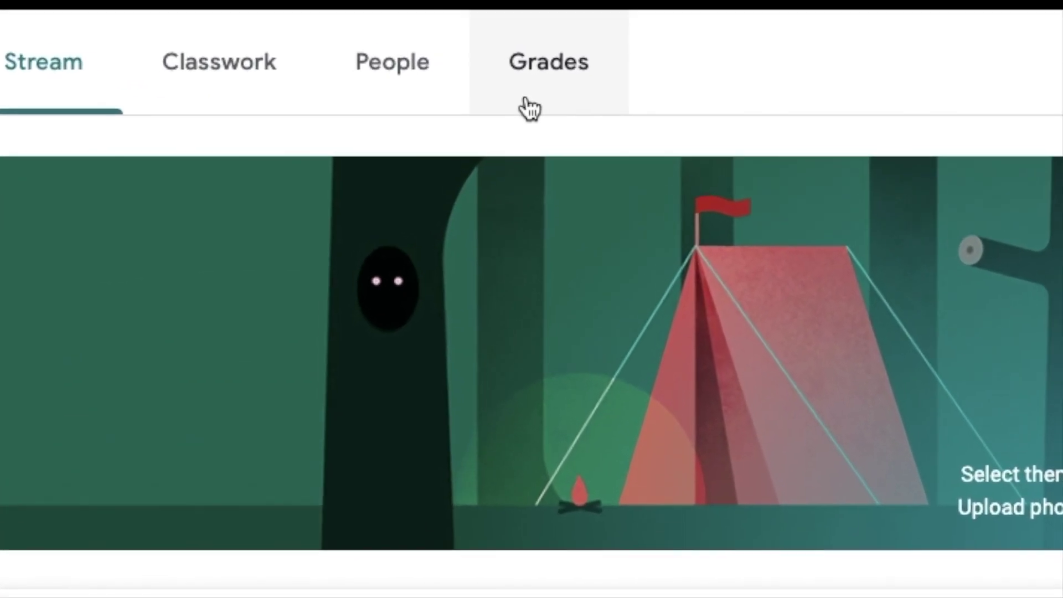
click(574, 78)
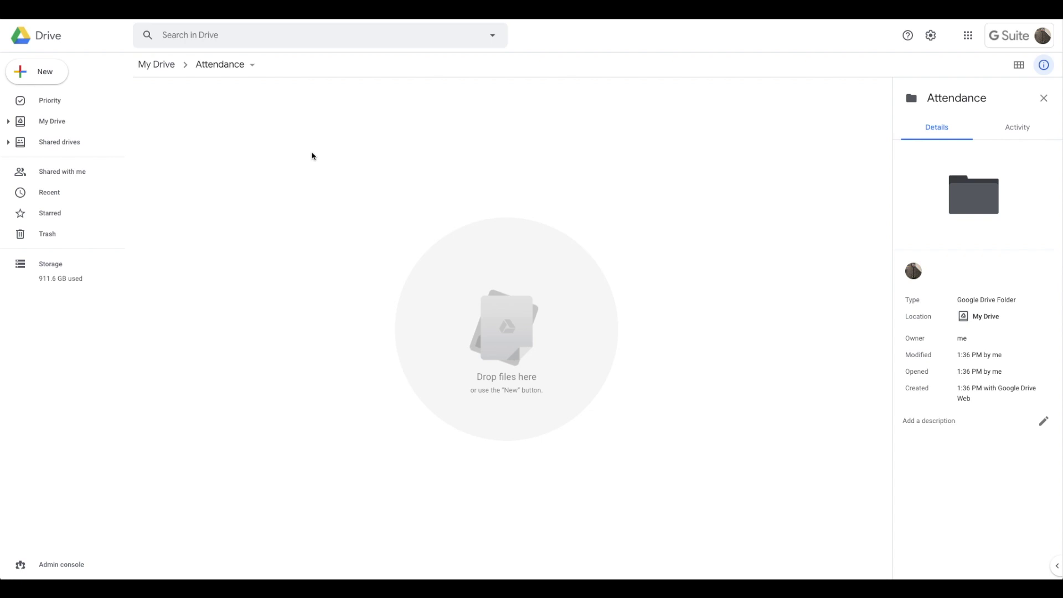
Create a new Google Form in the Attendance folder via New > More
click(41, 72)
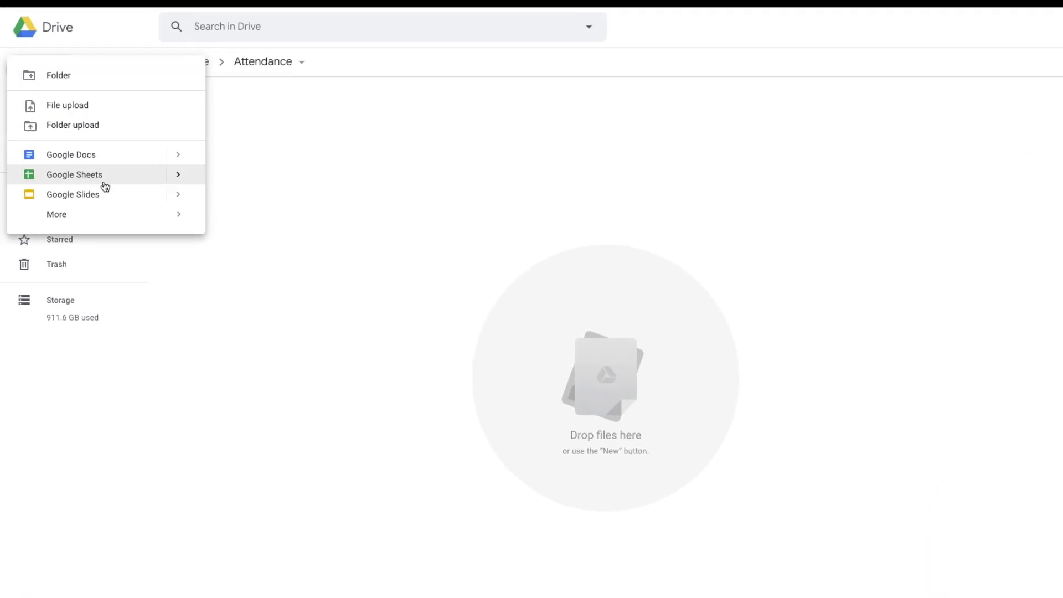
mouse_move(138, 216)
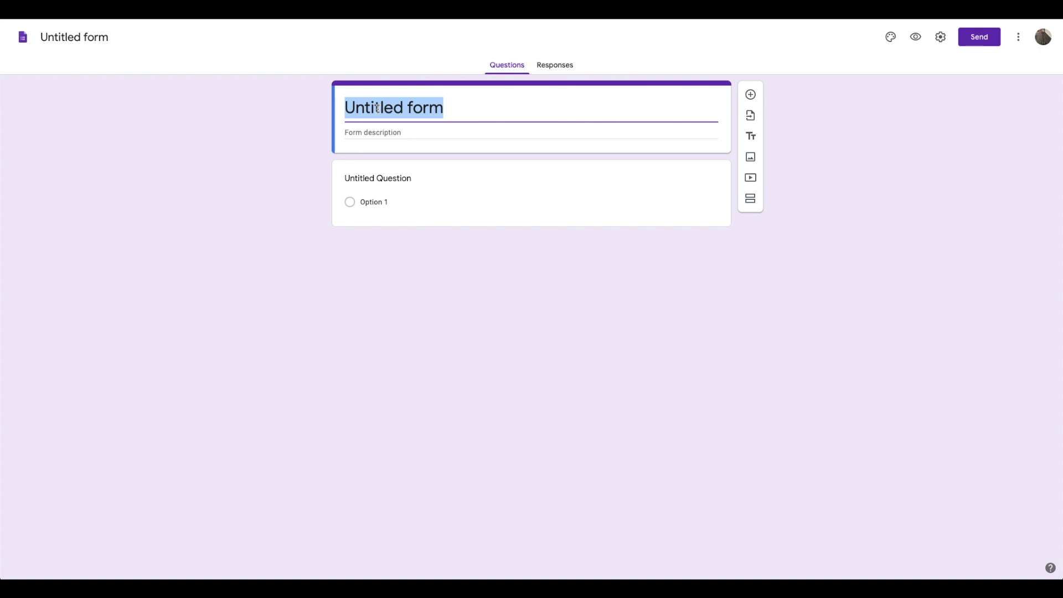
Title the form '28/4/20 Attendance'
text(28/4/20 A)
key(BackSpace)
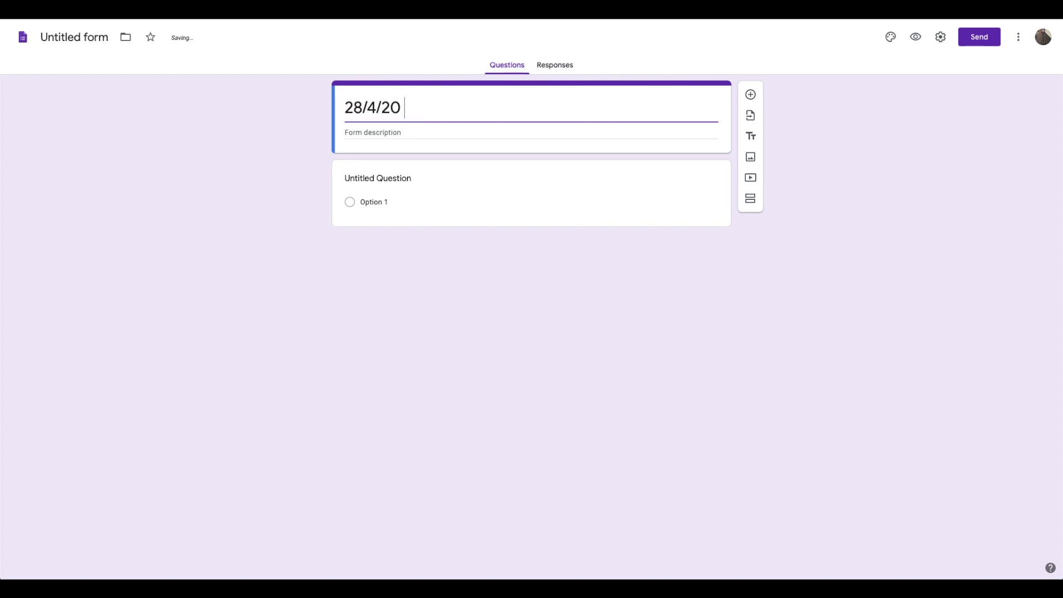
text(Attendance)
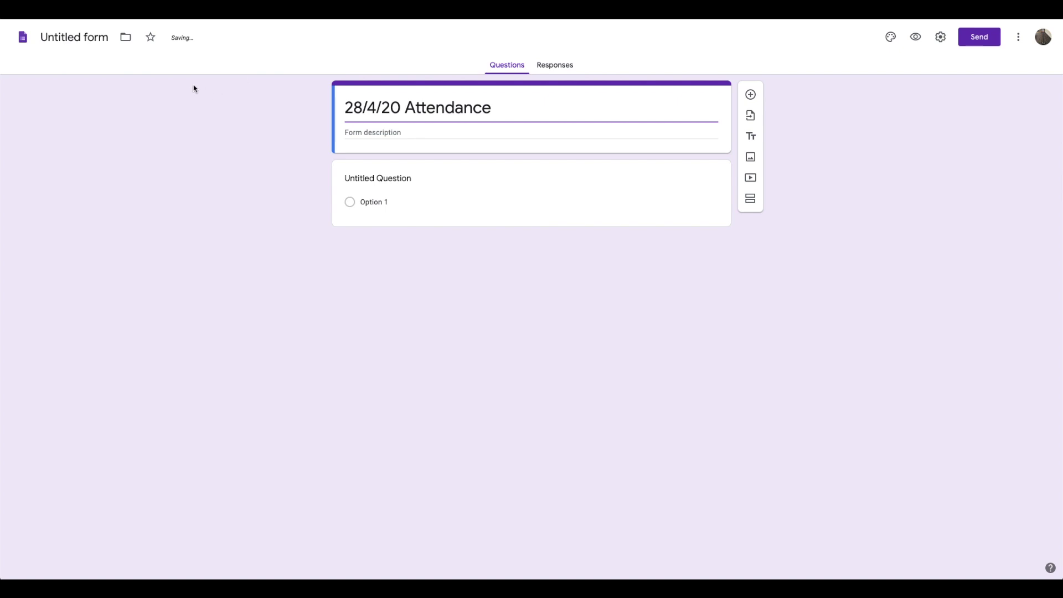
click(99, 36)
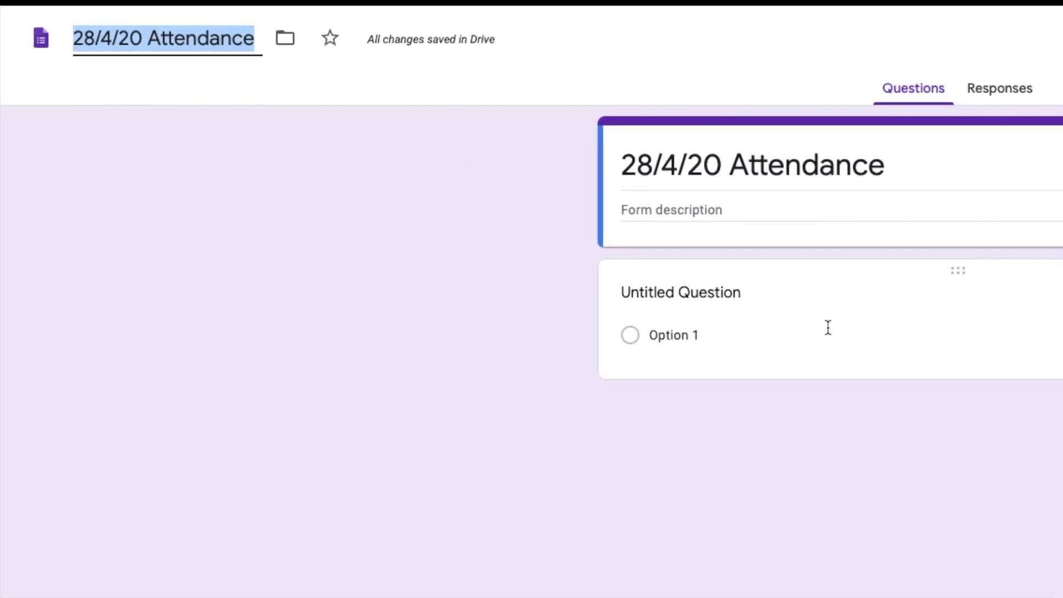
Make a required question 'Click to confirm you attended the lesson' with option 'Confirmed'
click(828, 328)
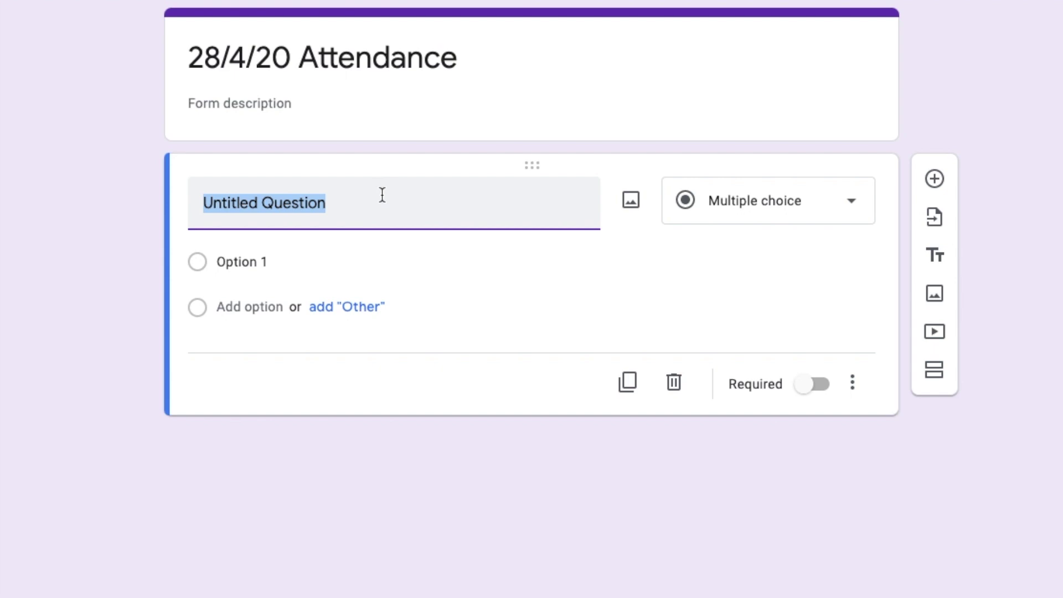
text(Click to confirm you atte)
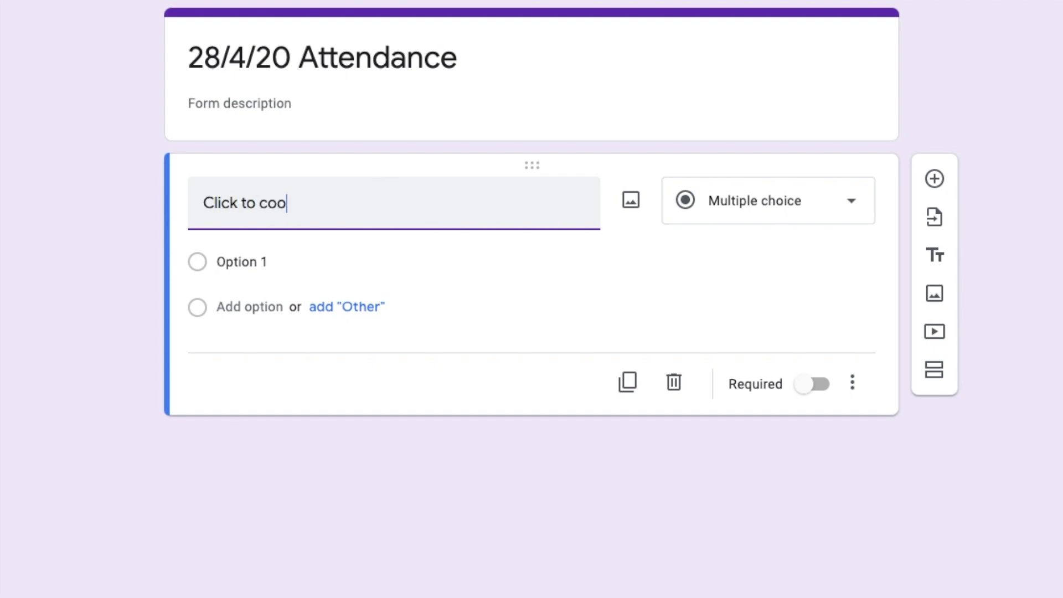
text(n)
key(BackSpace)
key(BackSpace)
text(nfirm you attendne)
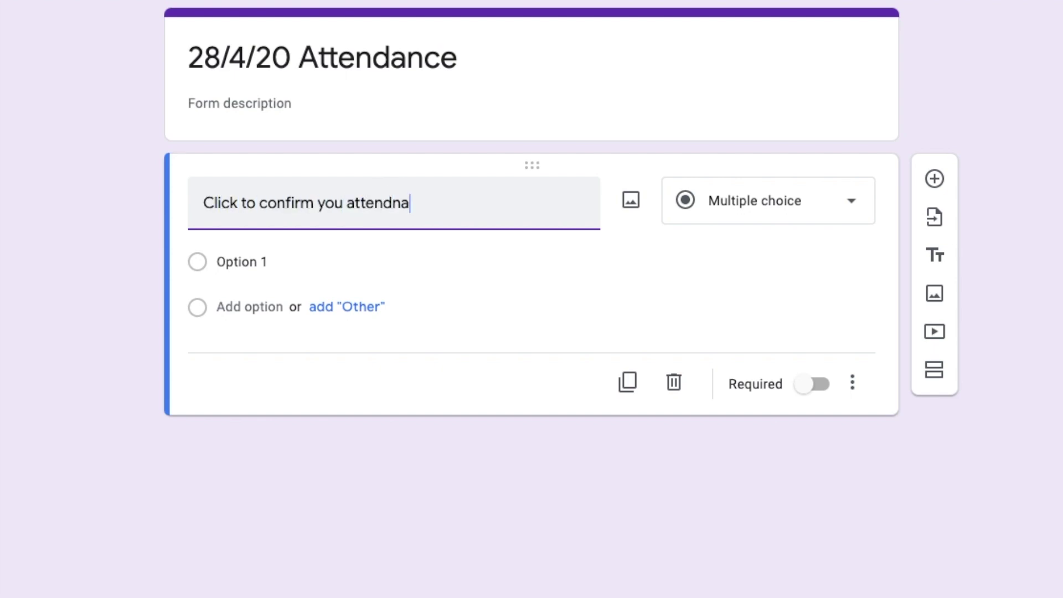
key(BackSpace)
key(BackSpace)
text(ed the lesson)
click(241, 263)
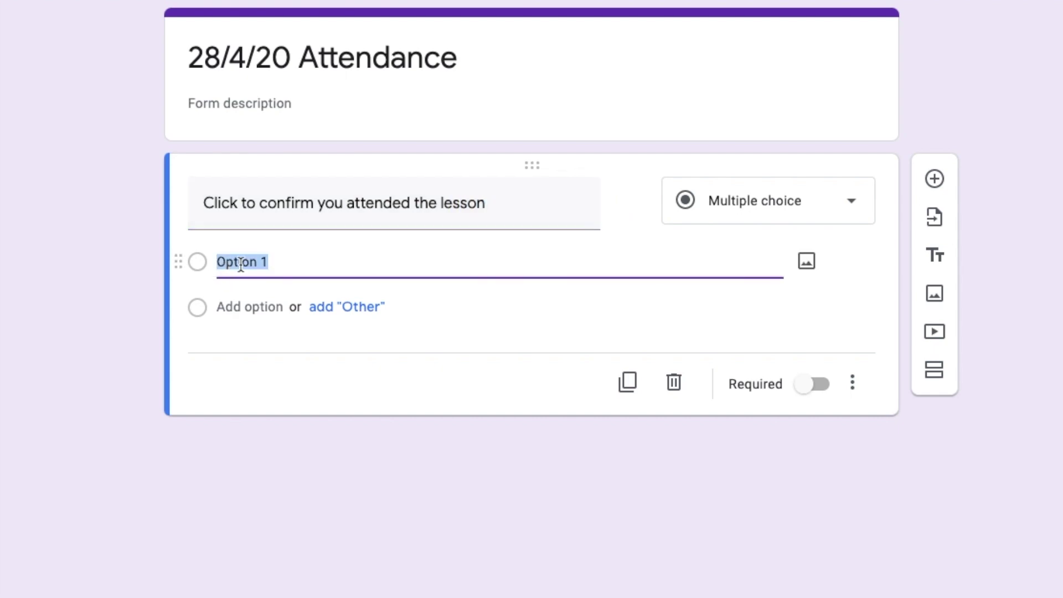
text(Confirmed)
click(131, 415)
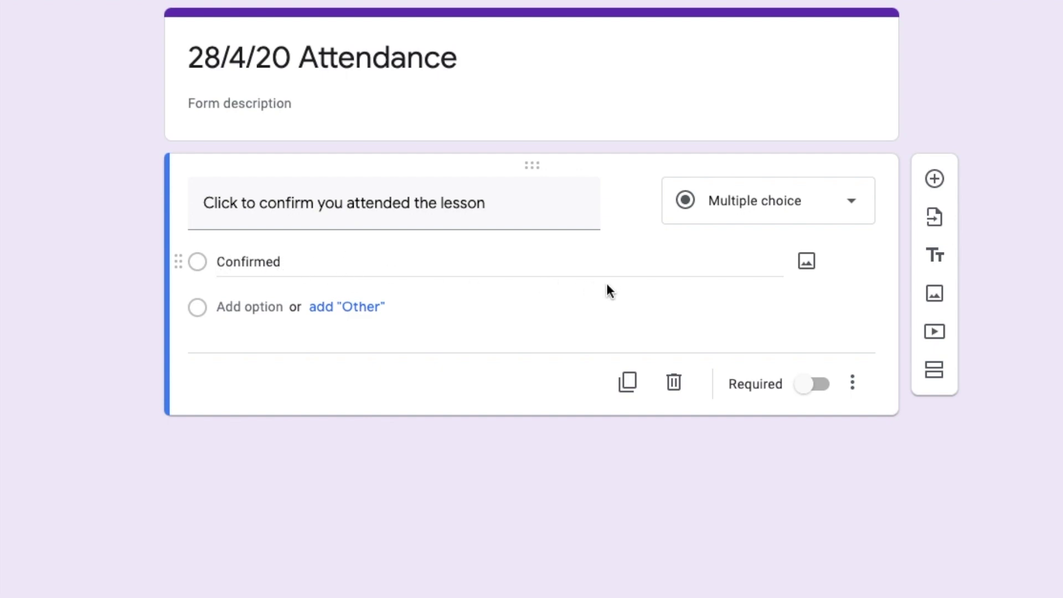
click(803, 383)
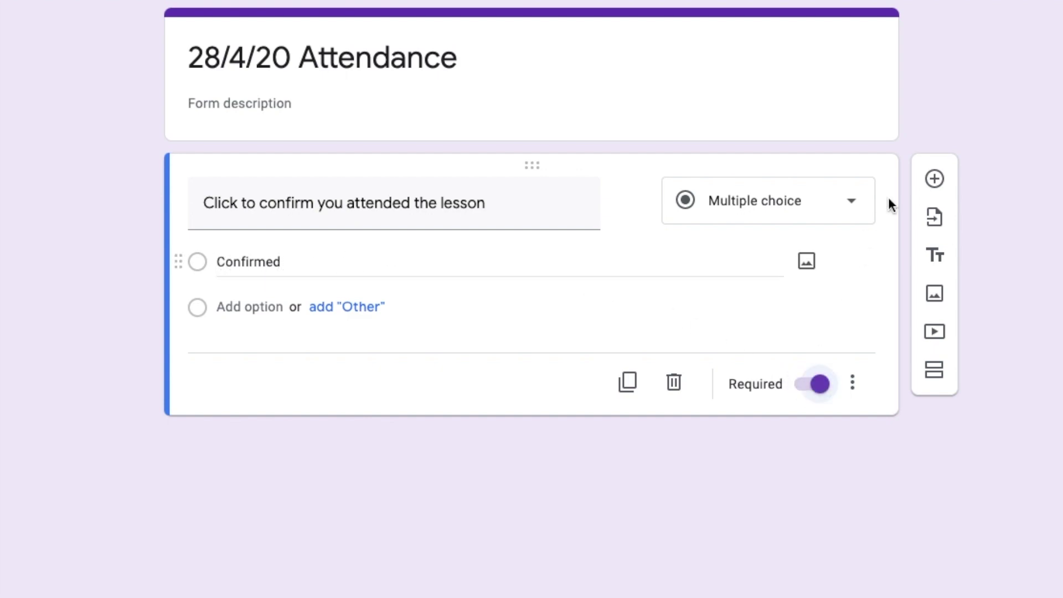
Add a second question, 'What did you work on this lesson'
click(934, 178)
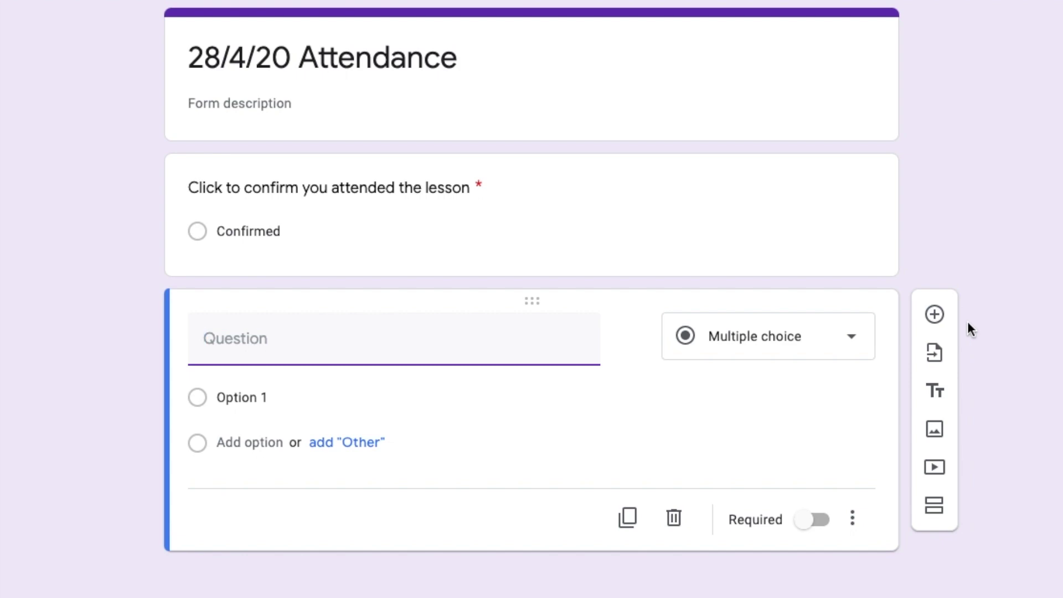
mouse_move(740, 344)
text(W)
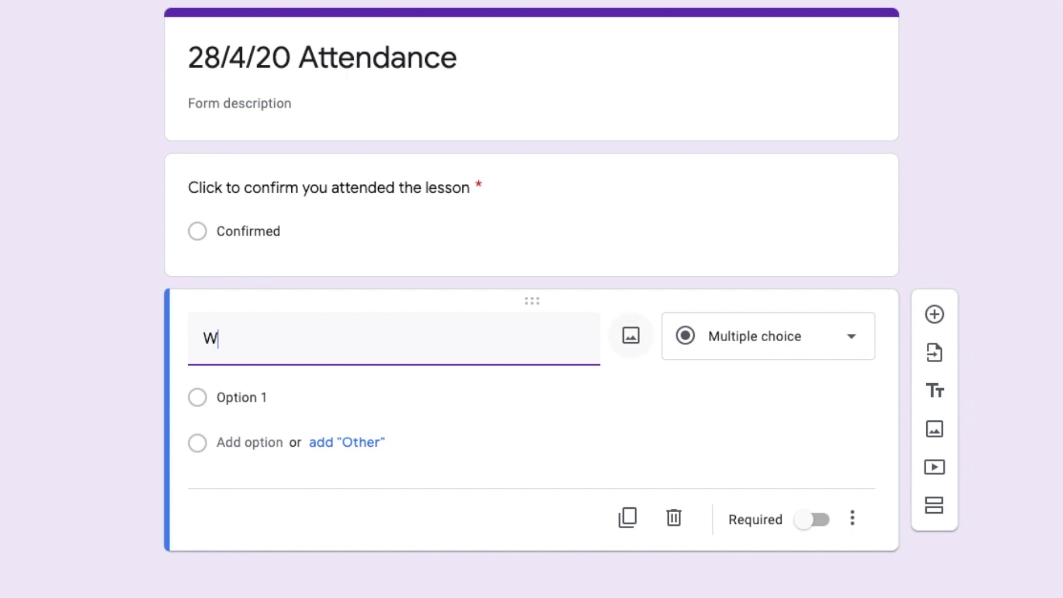
text(hat did you work on this lesson?)
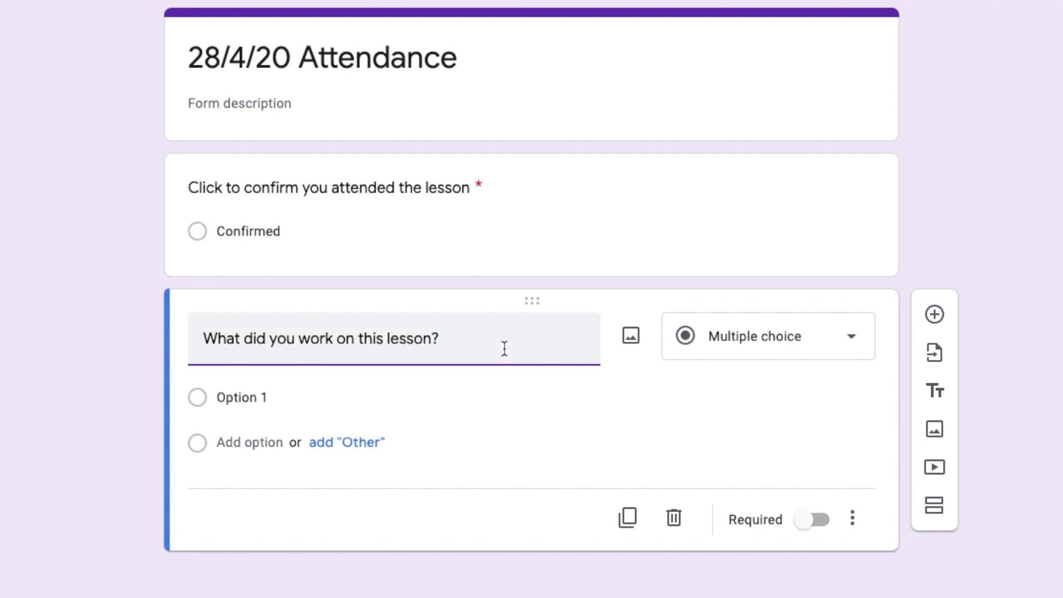
Make the lesson-work question a Paragraph answer and copy the form's share link
click(743, 355)
click(738, 284)
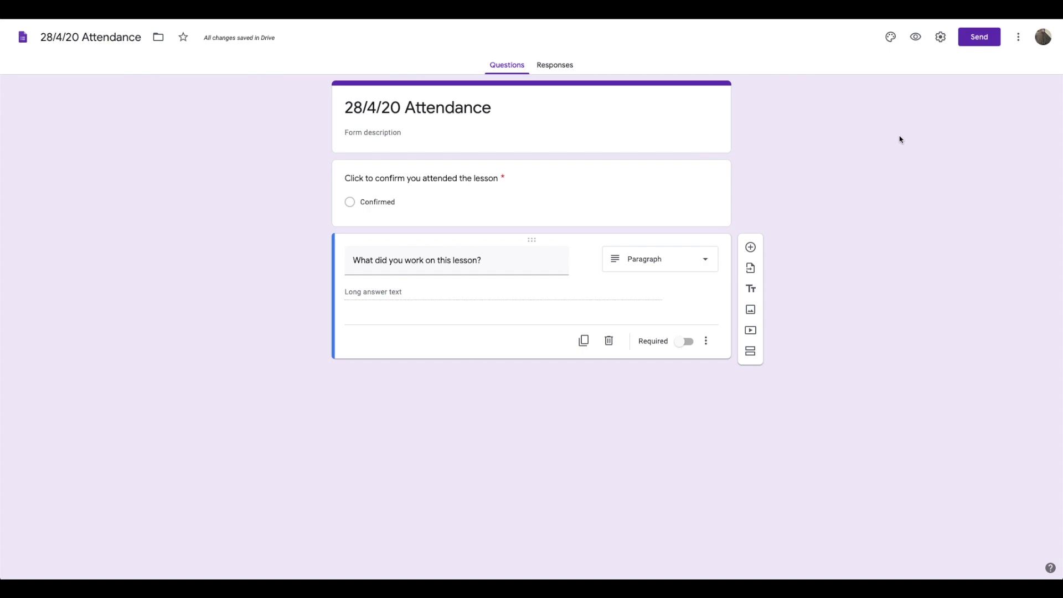
click(993, 33)
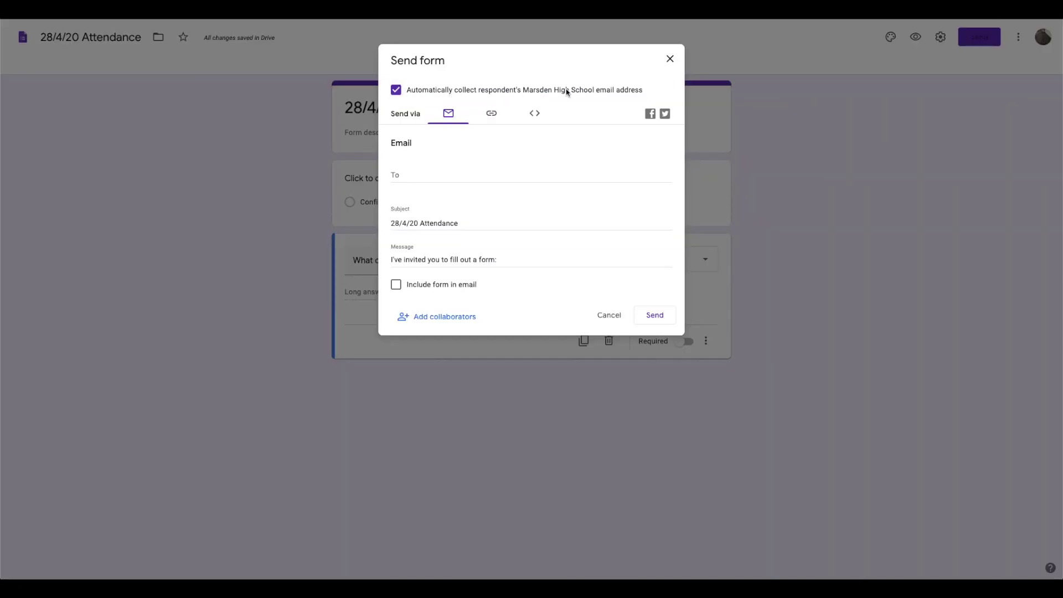
click(654, 314)
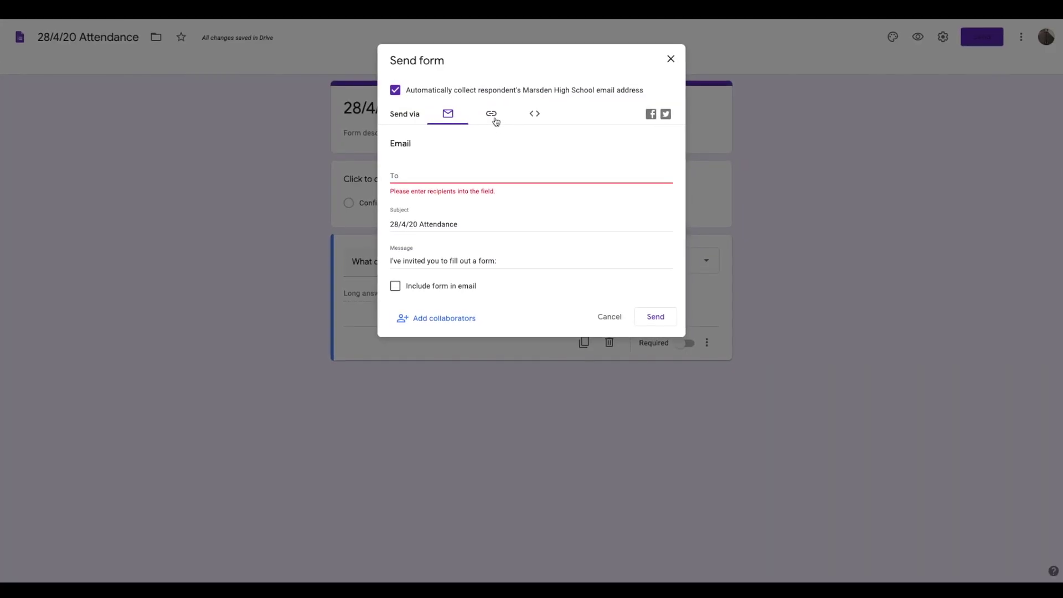
click(490, 117)
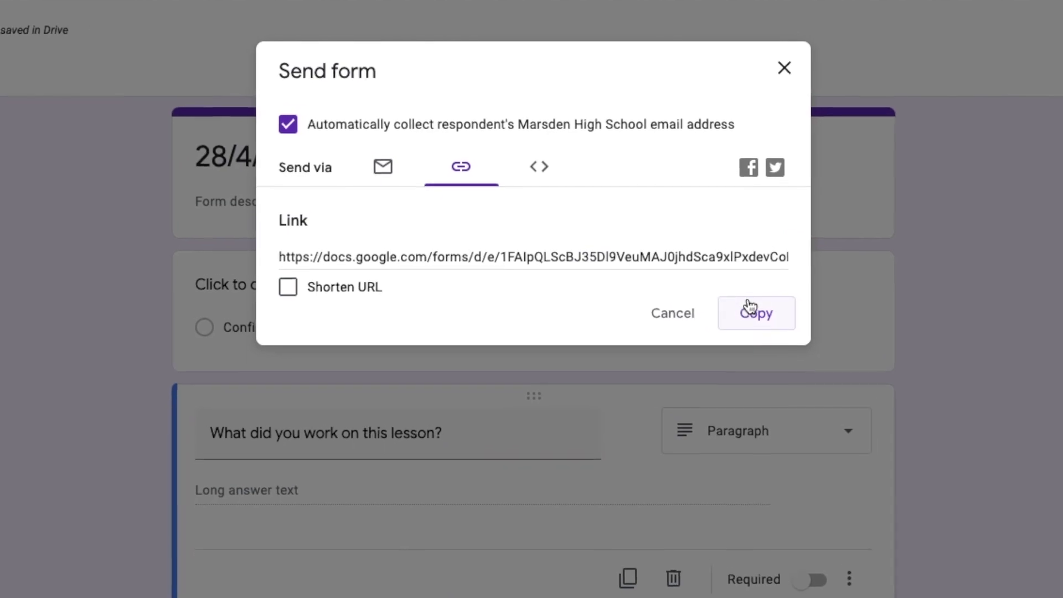
click(719, 281)
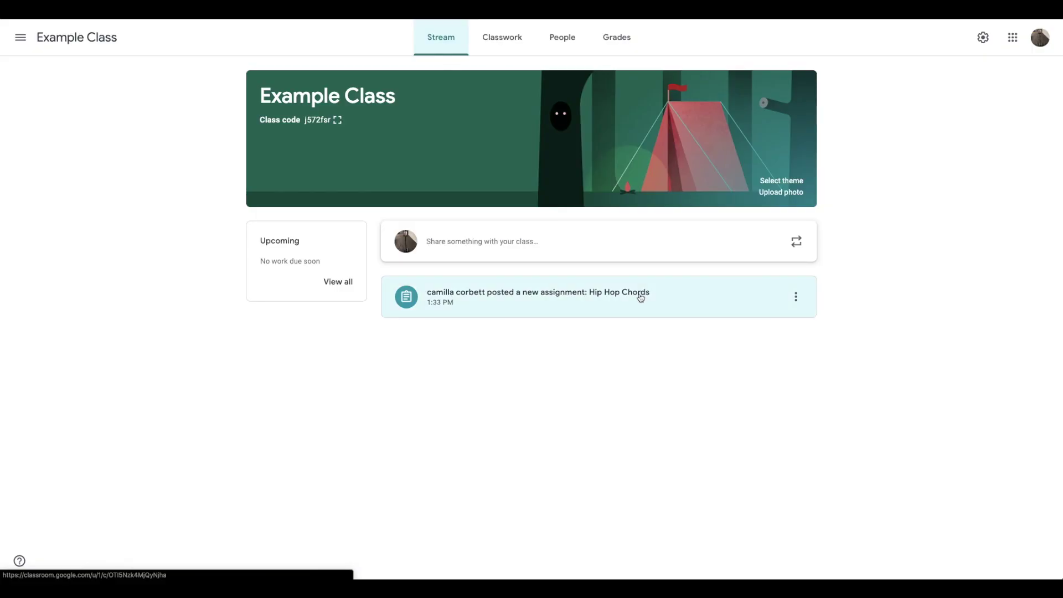
Draft a Stream post with the pasted form link, then discard it and go to Classwork
click(553, 243)
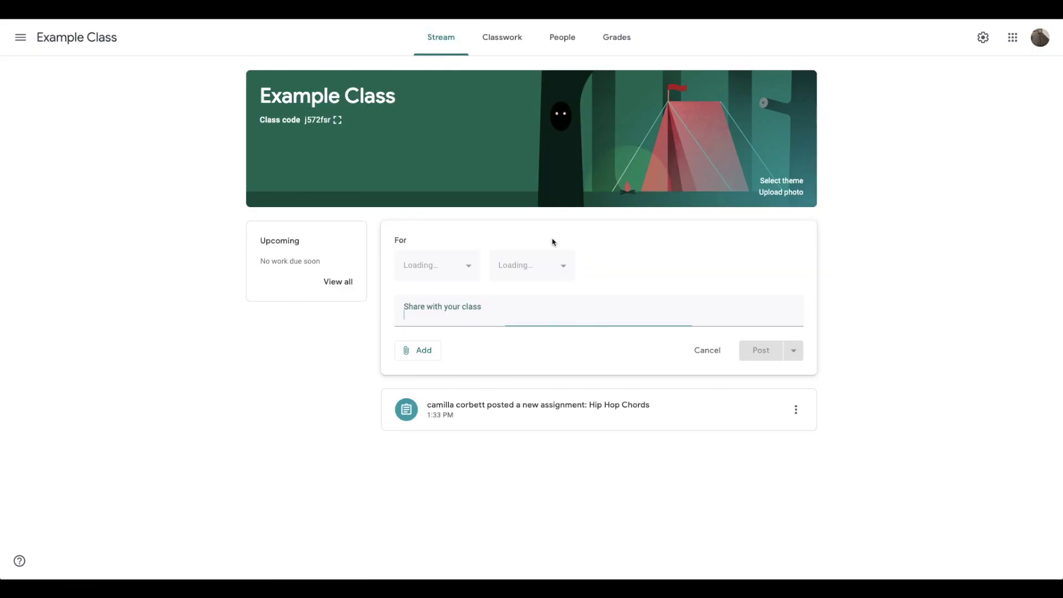
click(417, 394)
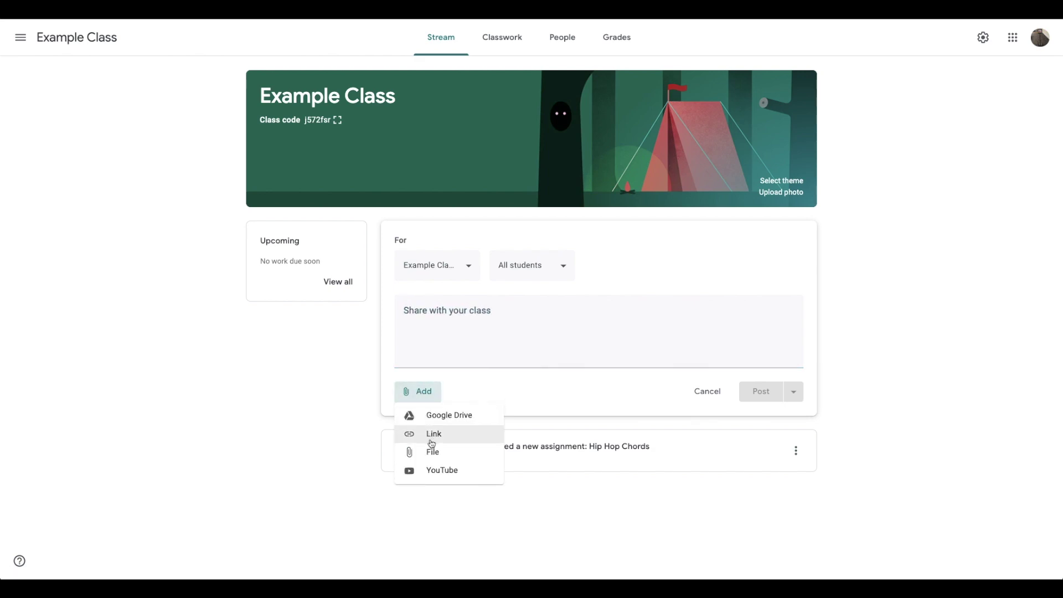
click(434, 434)
key(ctrl+v)
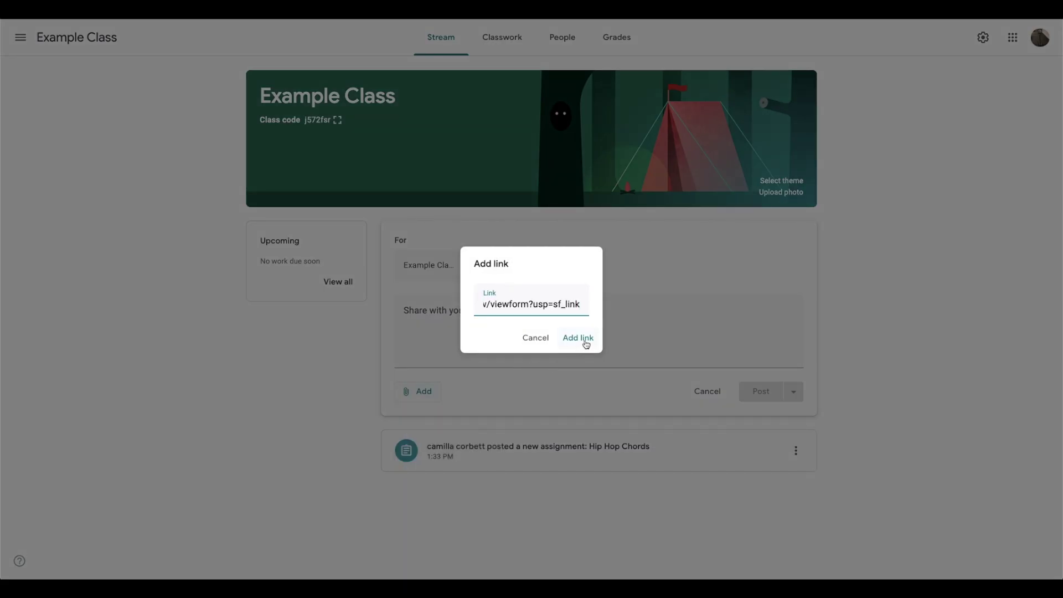
click(586, 344)
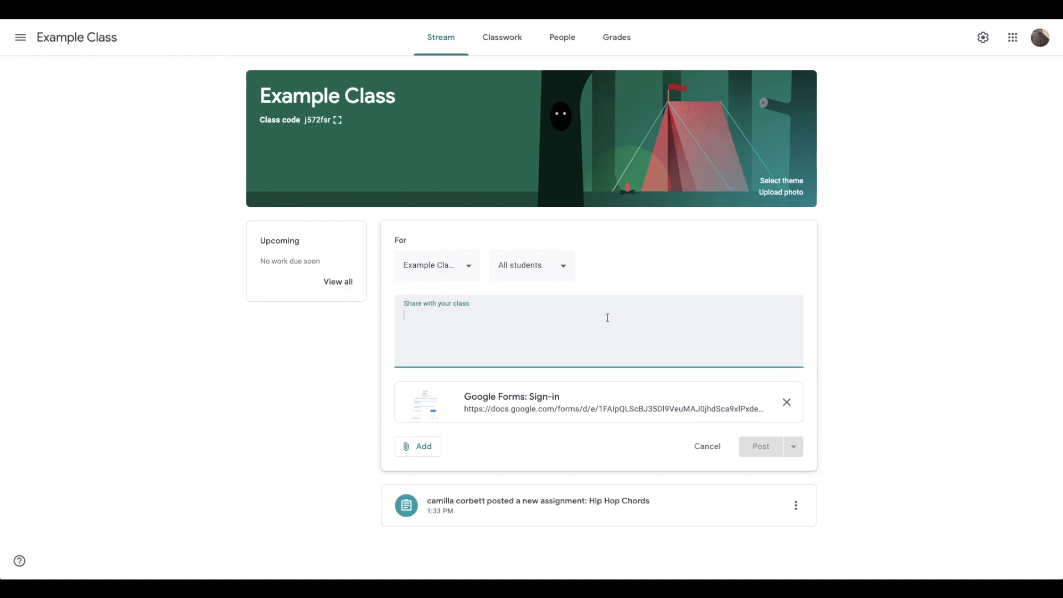
click(494, 38)
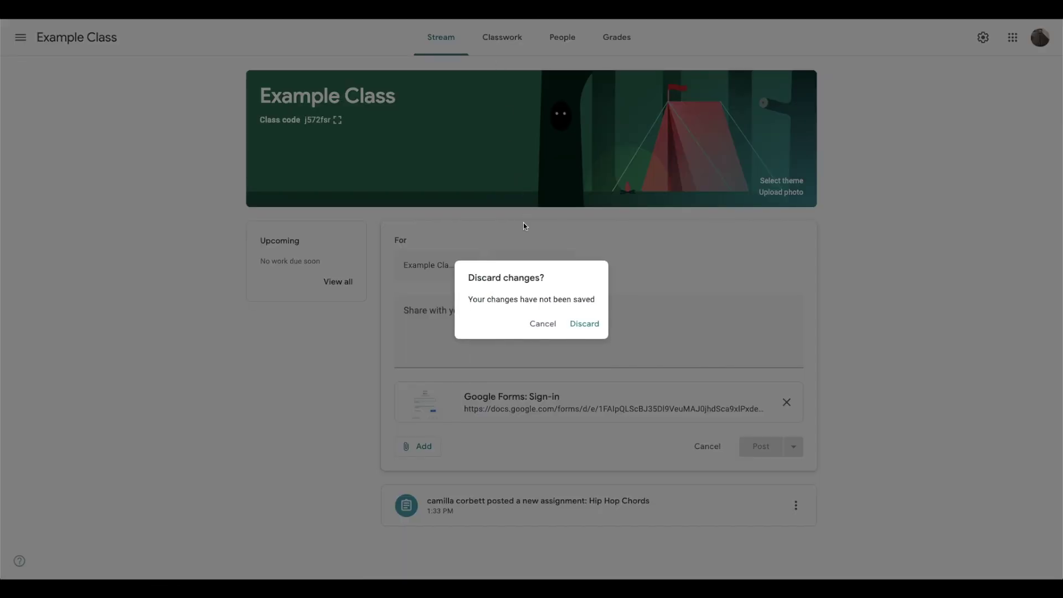
click(585, 323)
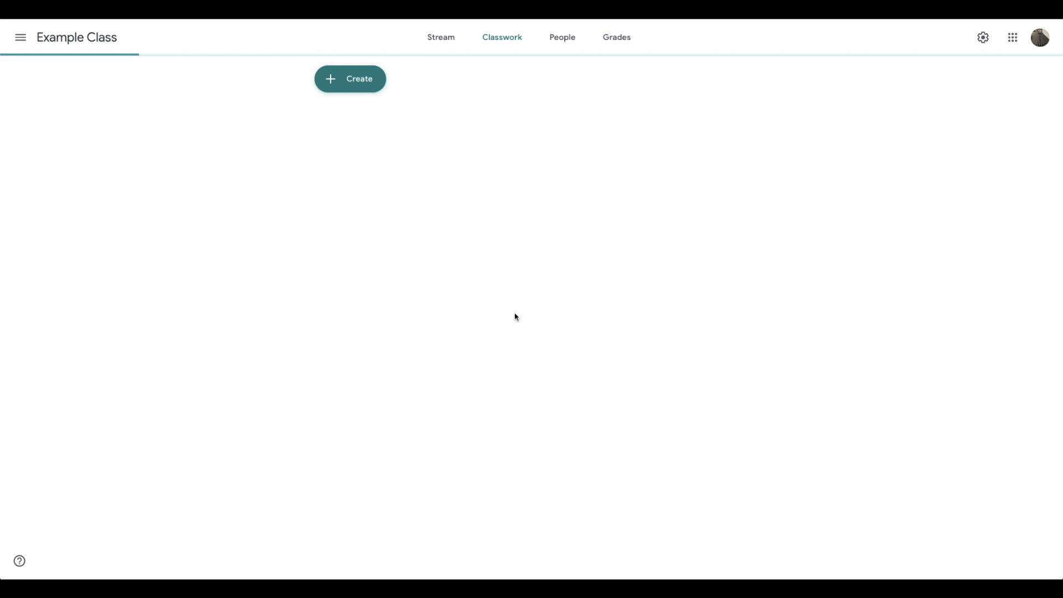
Start the Attendance 28/4/20 assignment with the form link pasted in, then begin a rubric
click(382, 84)
click(372, 113)
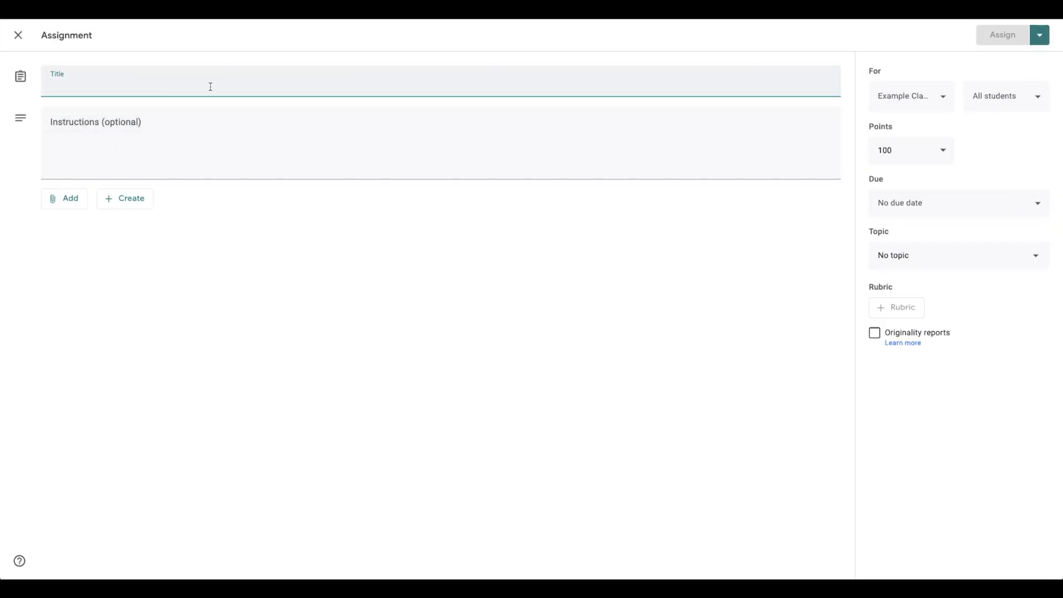
click(56, 197)
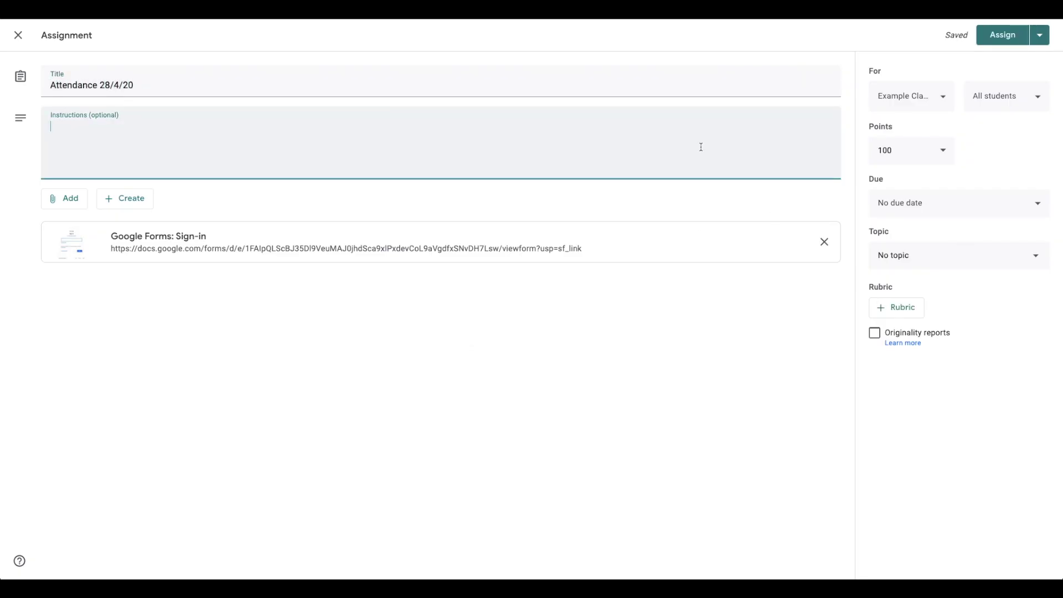
key(ctrl+v)
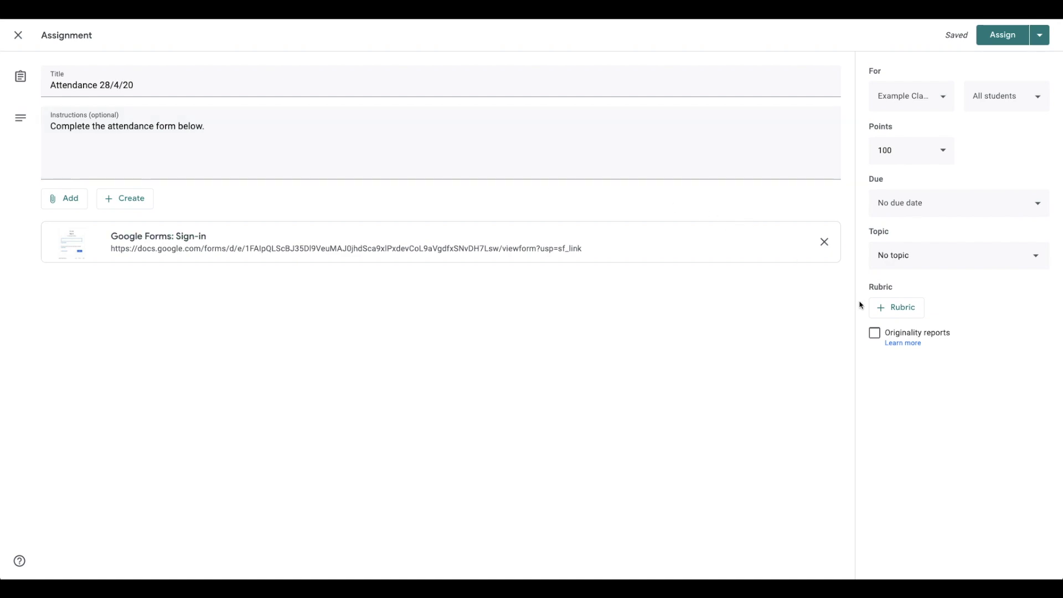
click(888, 307)
click(892, 330)
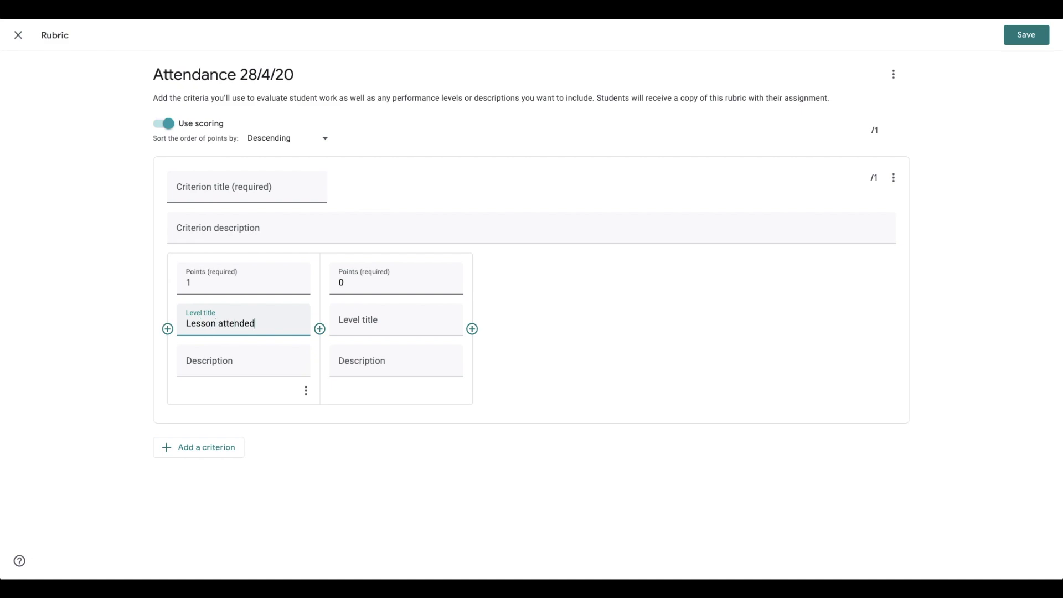
Name the rubric levels 'Lesson attended' and 'Lesson not attended', title the criterion 'Attendance', and save
click(244, 361)
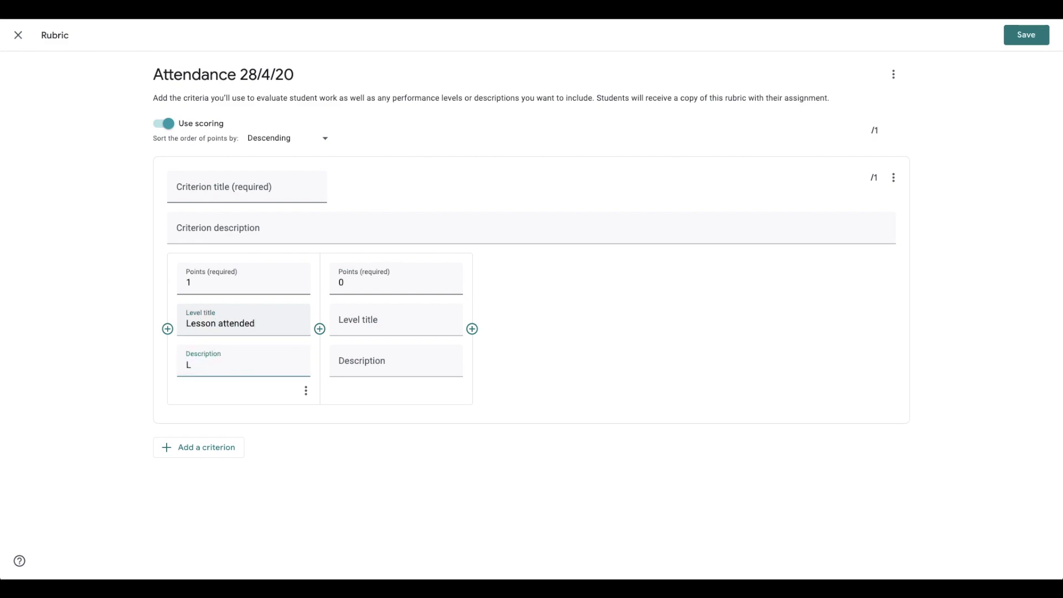
key(Tab)
key(Tab)
key(Tab)
text(Less)
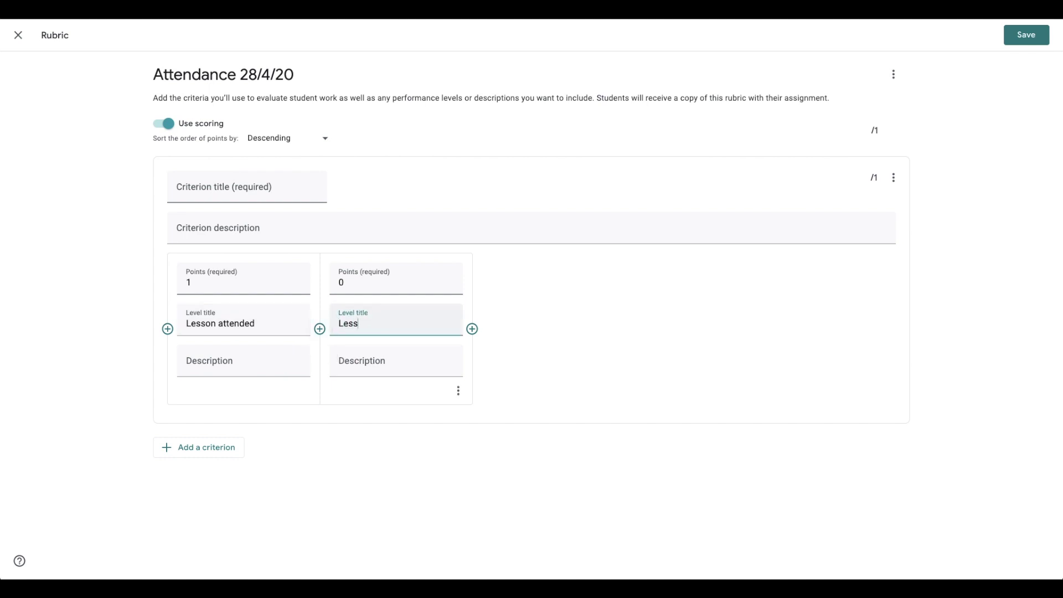
text(on not attended)
click(1013, 42)
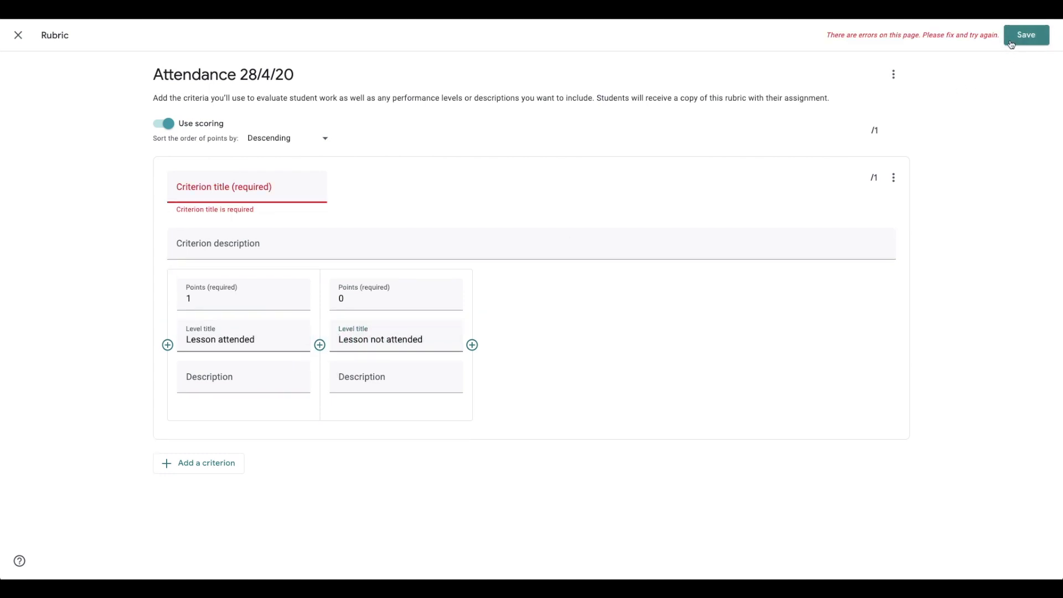
click(221, 195)
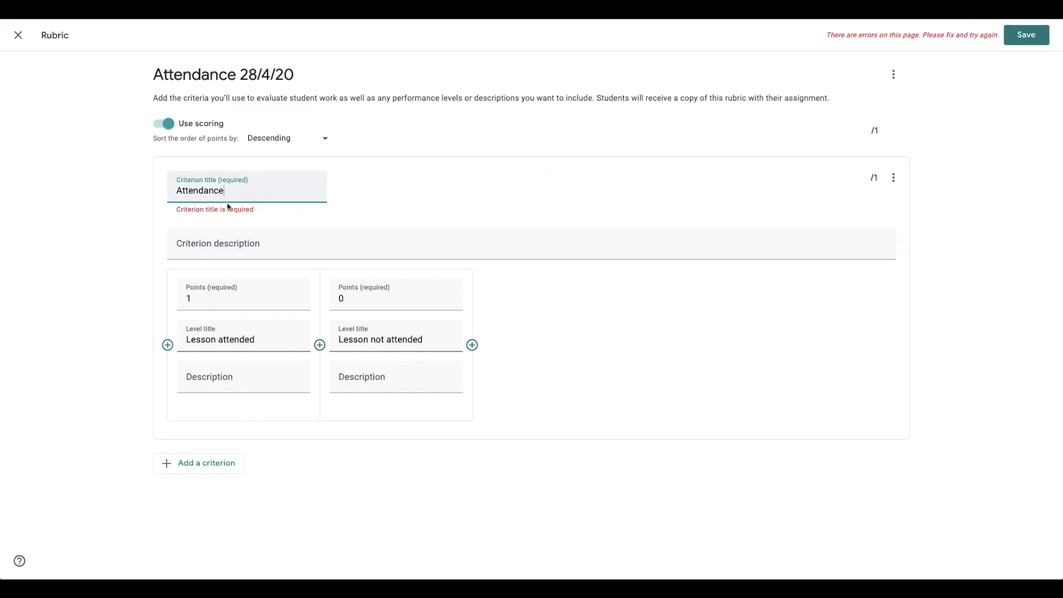
click(1030, 28)
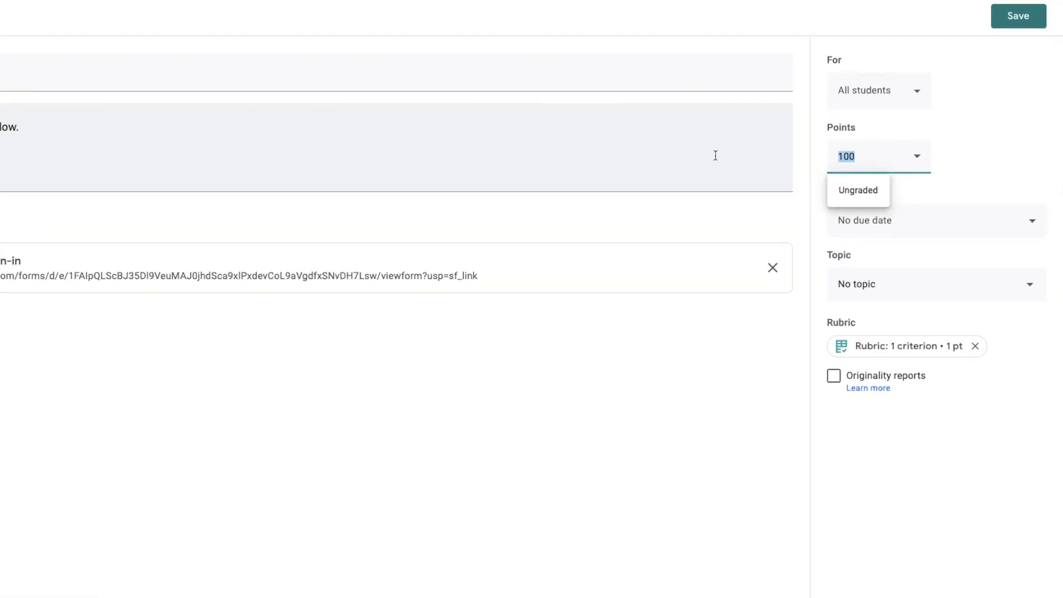
Set the assignment to 1 point, check a student's rubric grading view, and return to the stream
text(1)
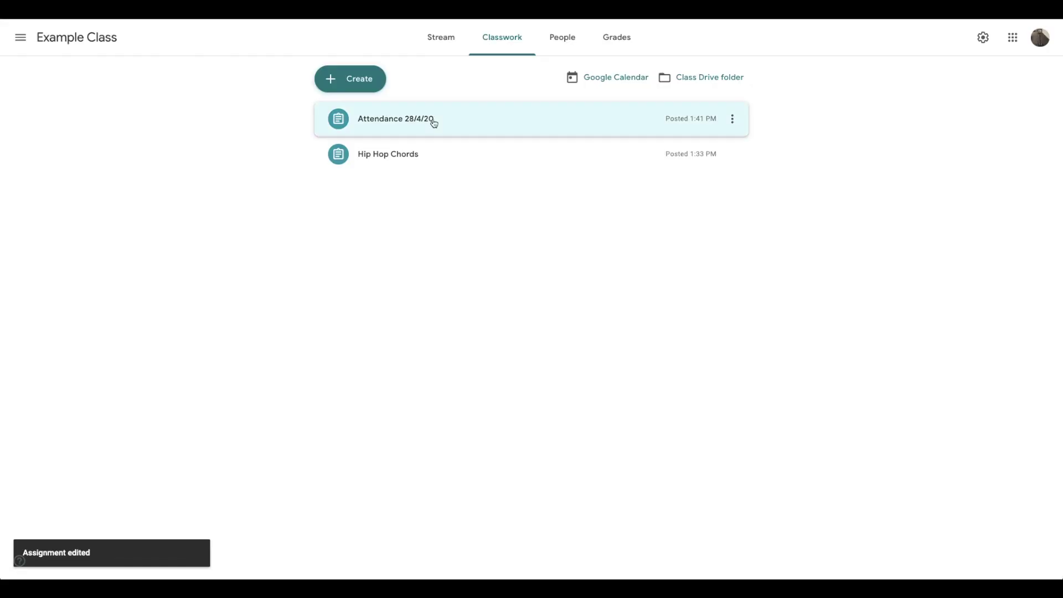
click(434, 123)
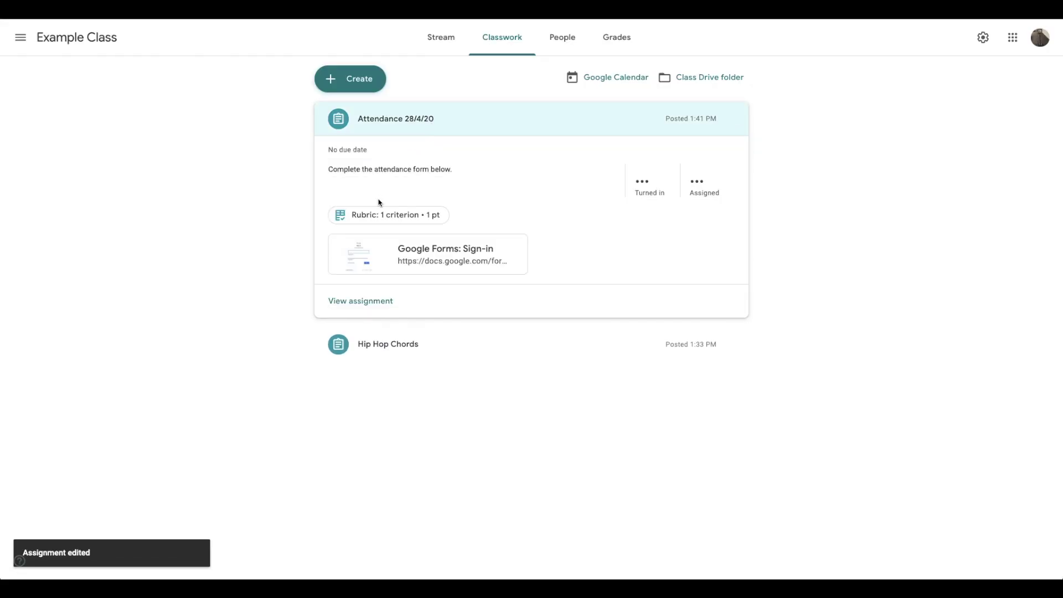
click(370, 299)
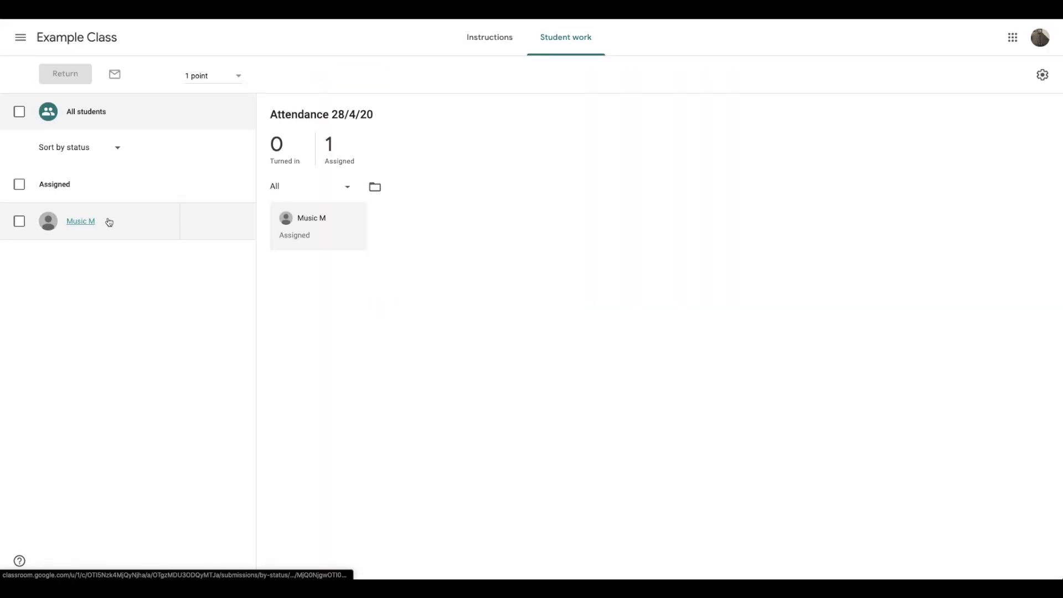
click(107, 221)
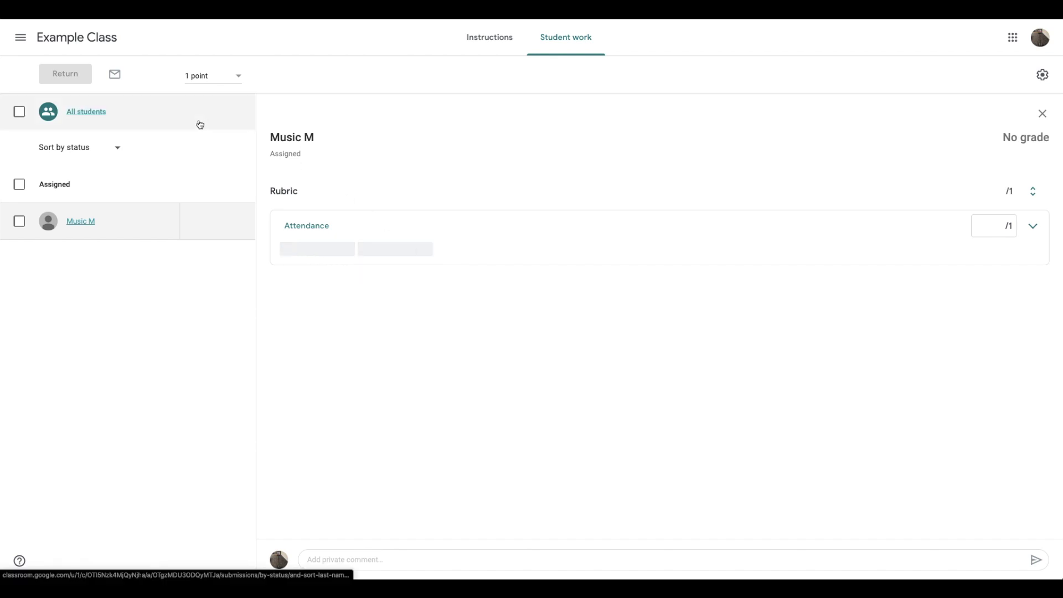
click(77, 37)
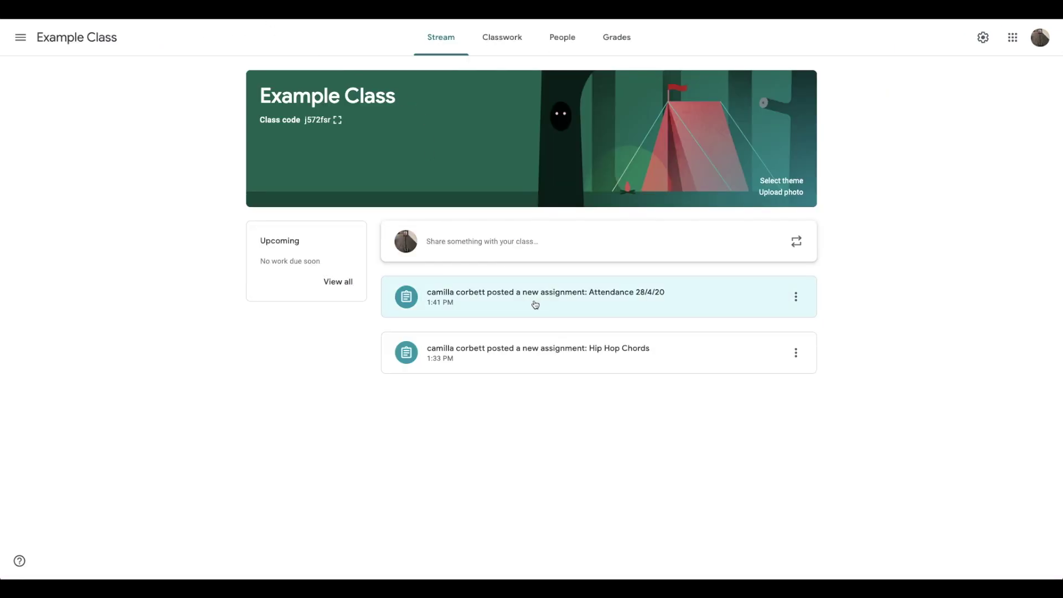
Open the 28/4/20 Attendance form from the assignment's instructions and switch it to edit mode
click(534, 302)
click(501, 47)
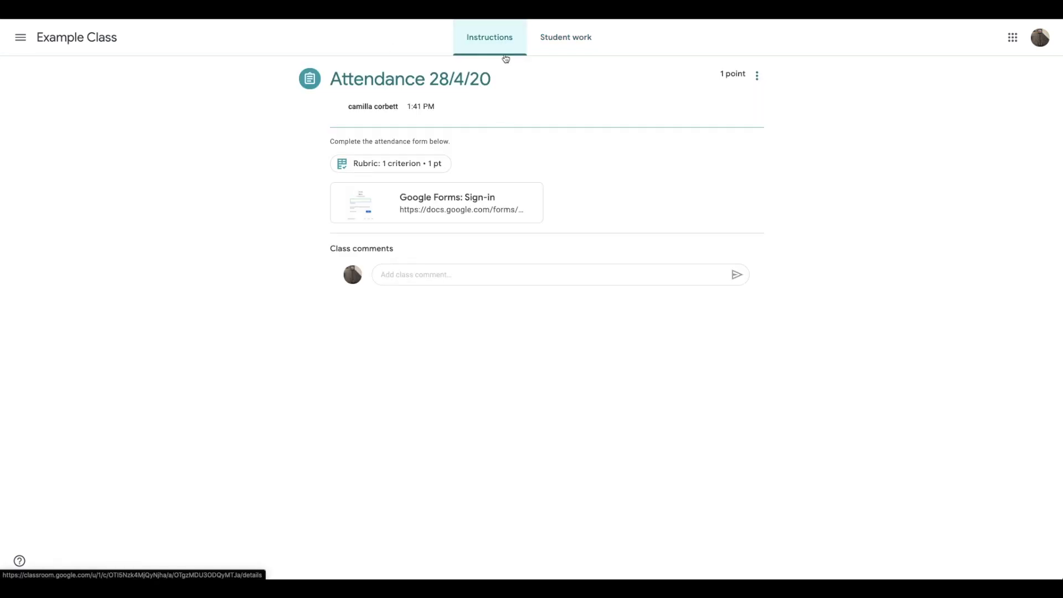
click(440, 197)
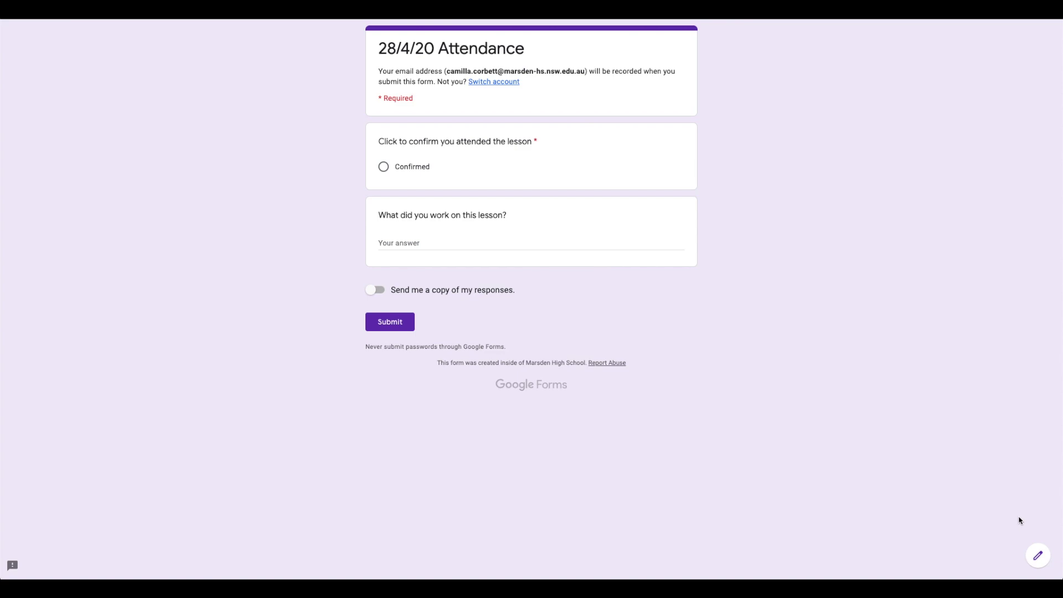
click(1037, 557)
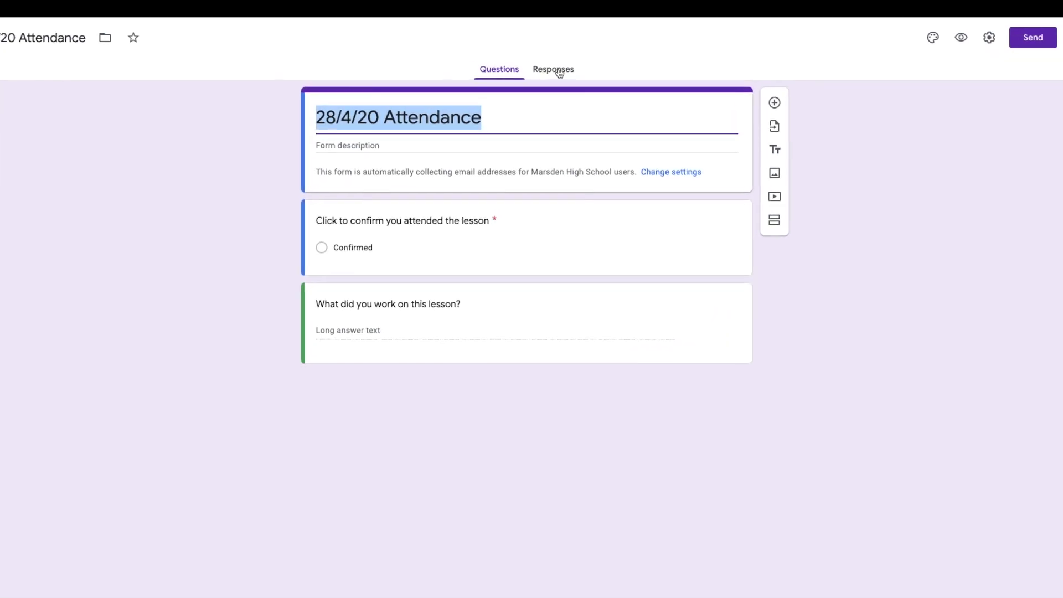
Create a new response spreadsheet named 'Attendance' from the form's Responses tab
click(556, 75)
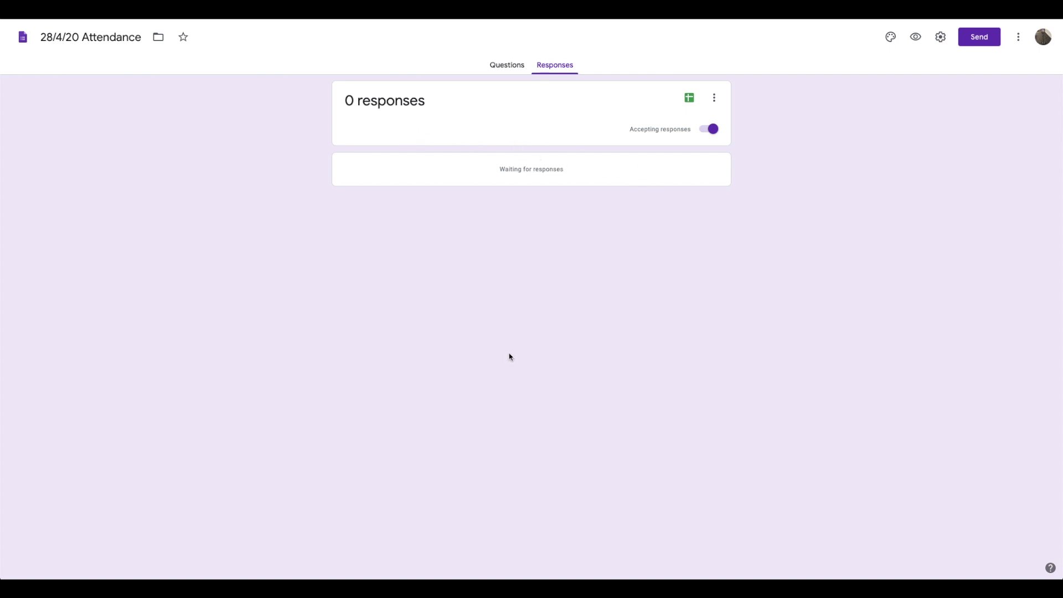
click(688, 100)
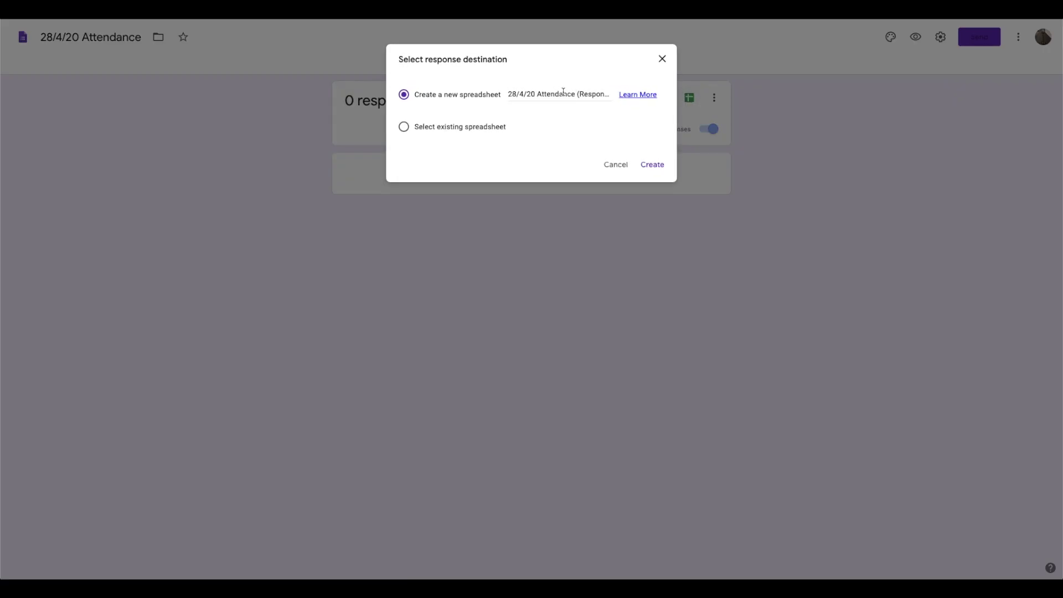
triple_click(563, 94)
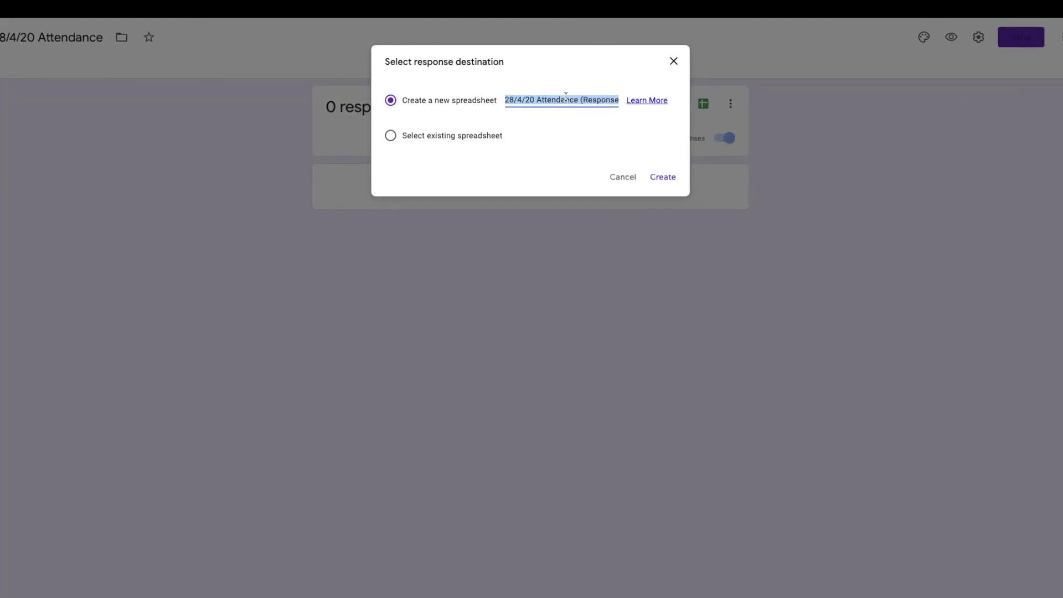
text(Attendance)
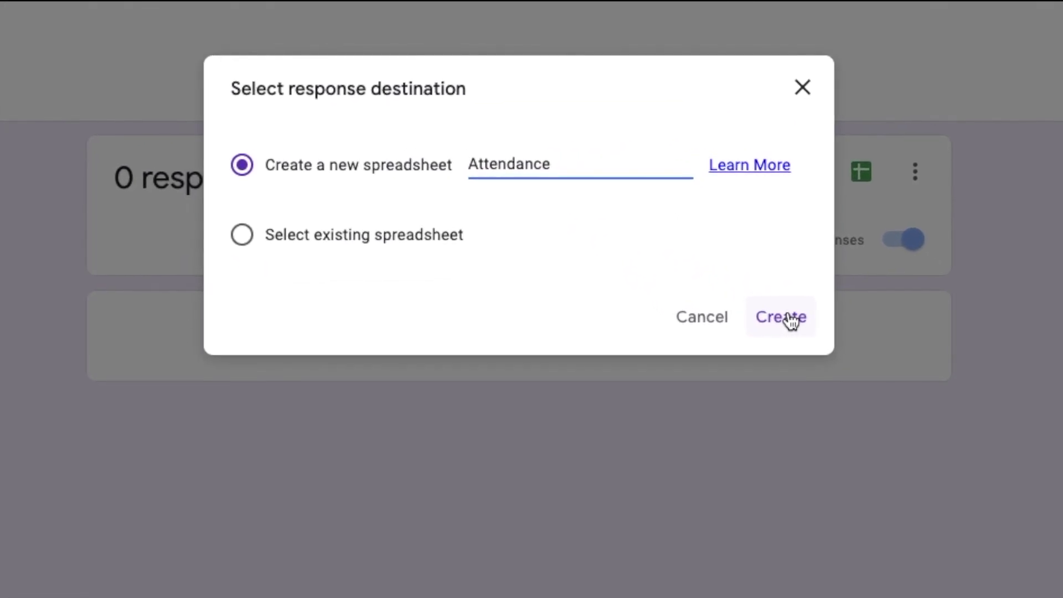
click(735, 261)
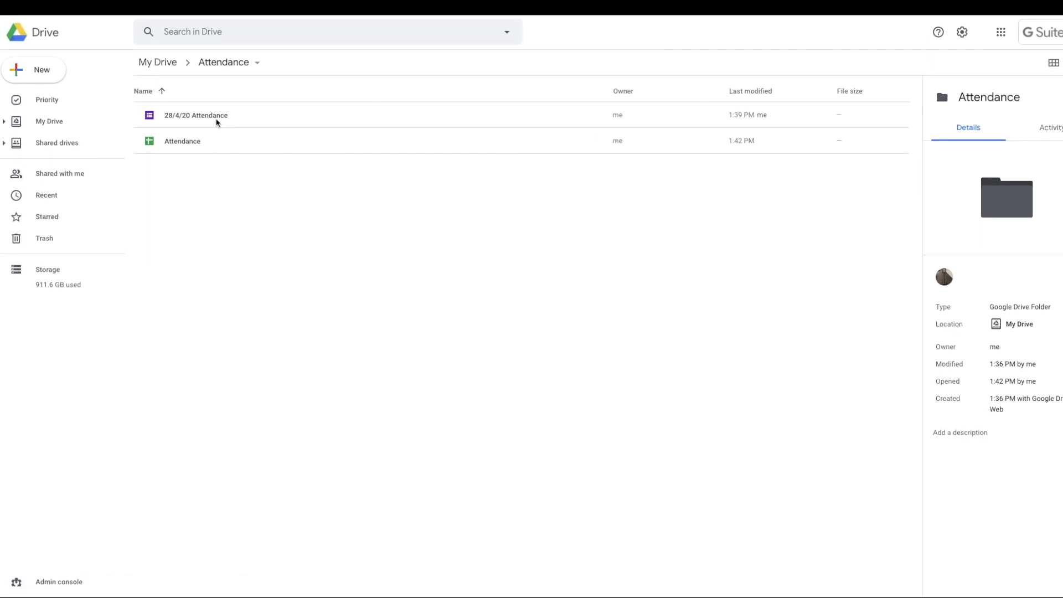
Make a copy of the 28/4/20 Attendance form in Drive and open 'Copy of 28/4/20 Attendance'
right_click(220, 117)
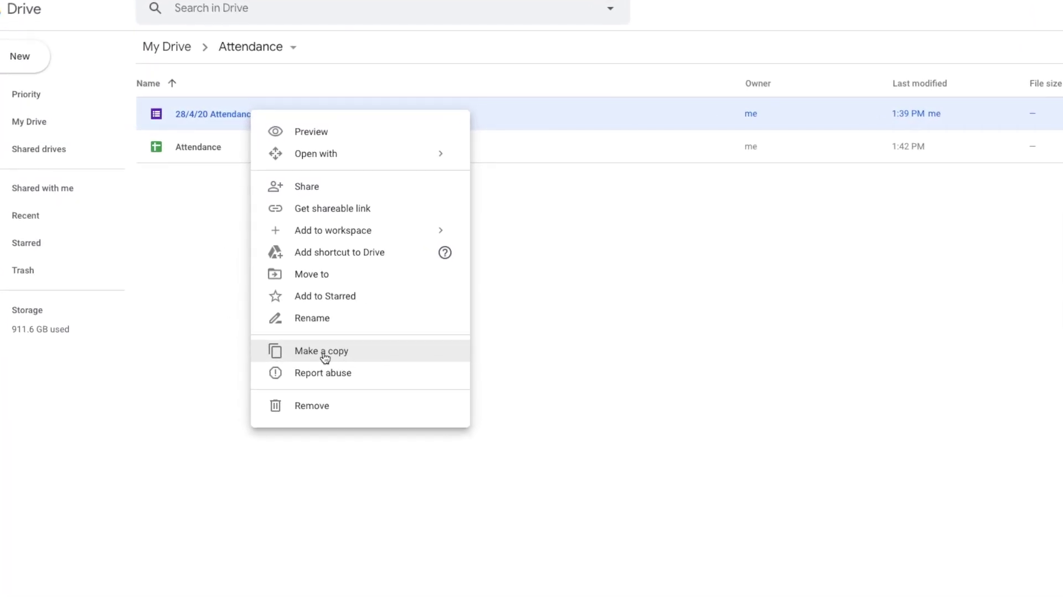
click(308, 332)
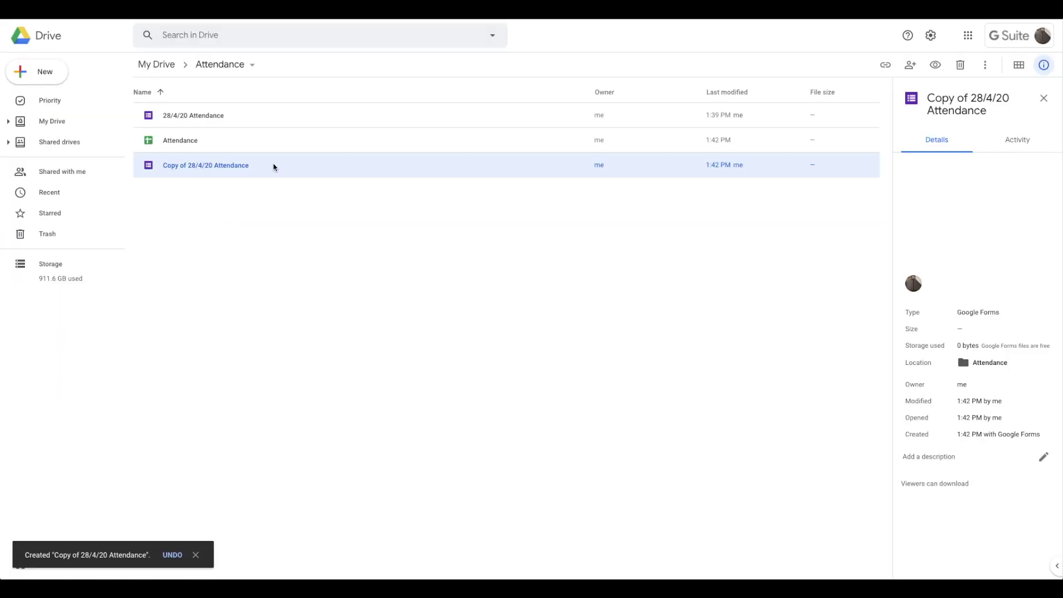
double_click(273, 164)
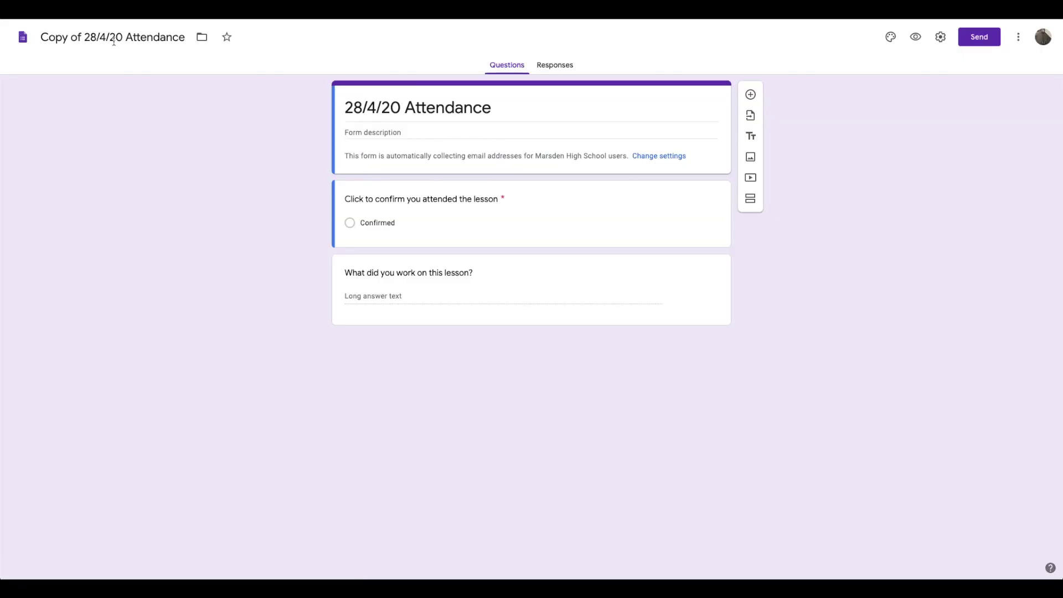
Retitle the copied form '29/4/20 Attendance'
triple_click(360, 106)
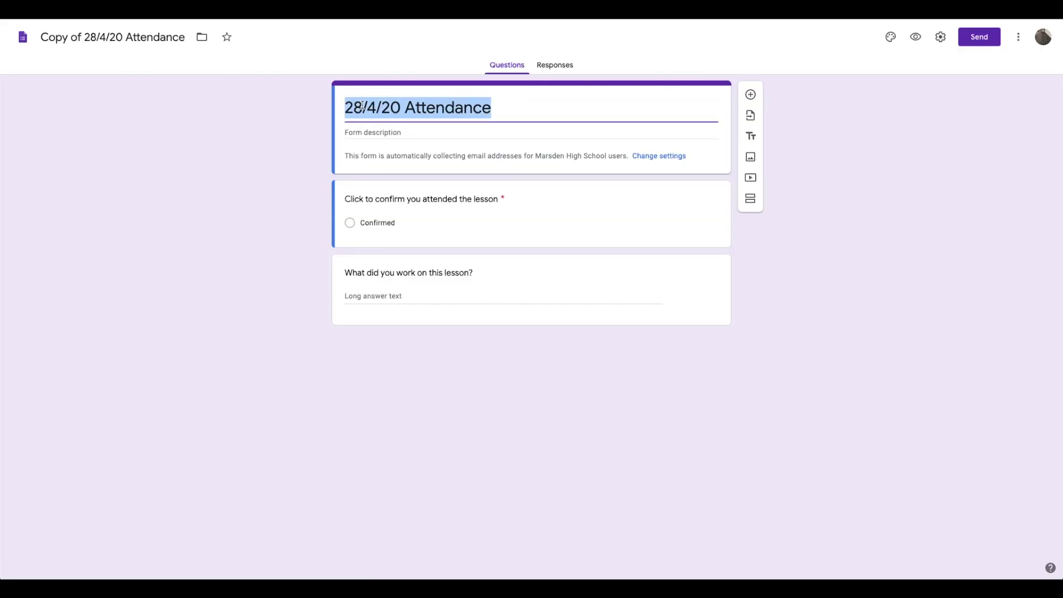
text(29/4/20 Attendance)
click(143, 142)
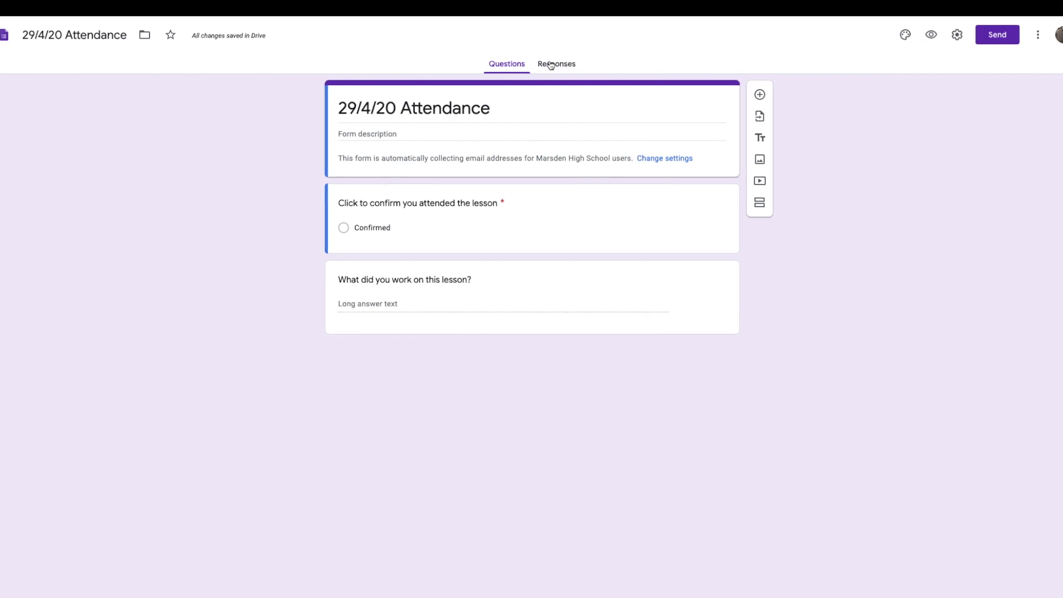
Link the form's responses to the existing Attendance spreadsheet
click(551, 65)
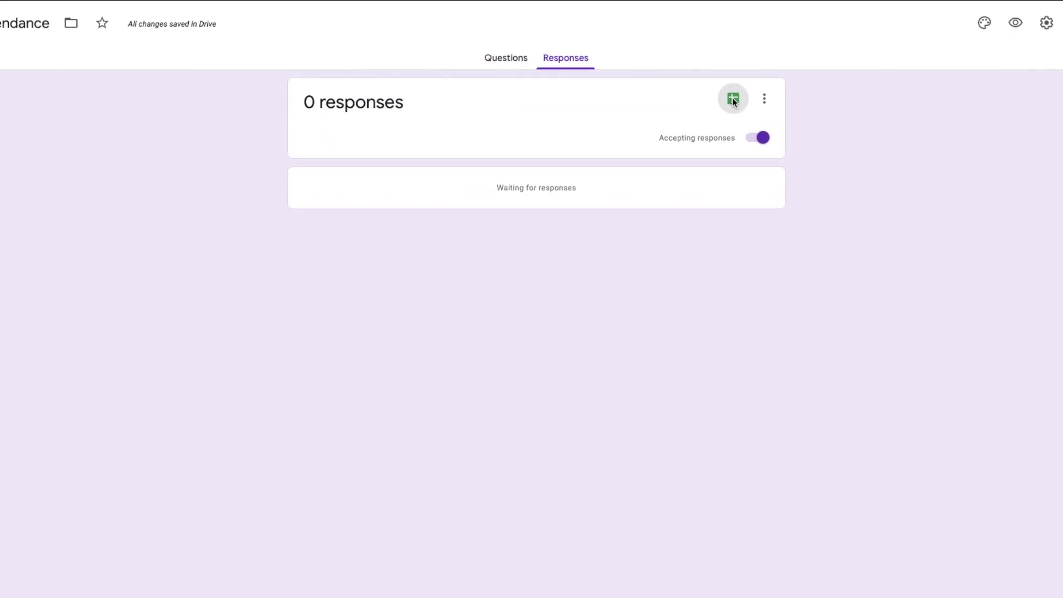
click(724, 100)
click(447, 140)
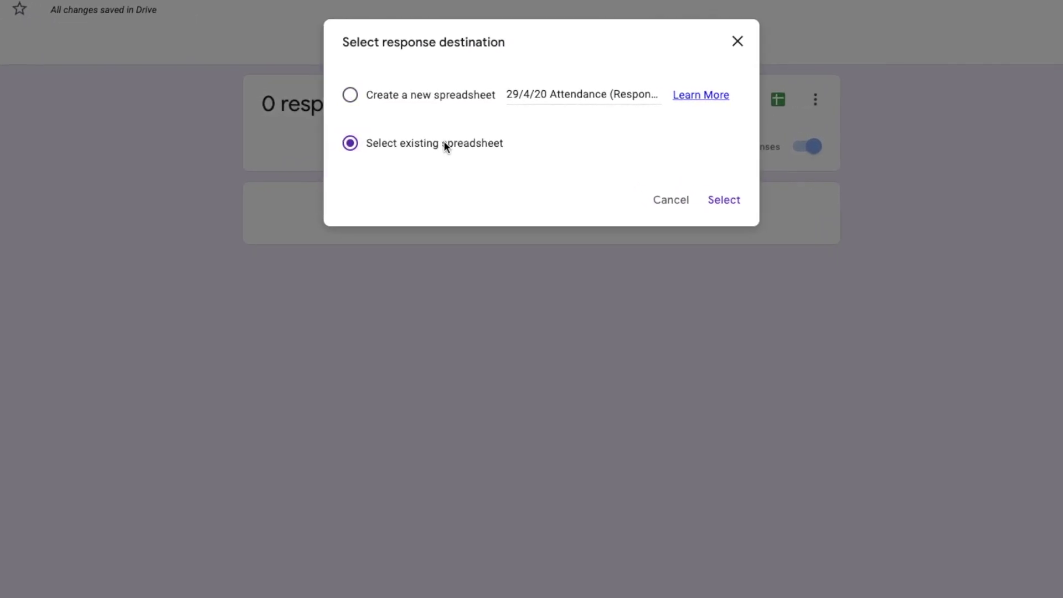
click(758, 215)
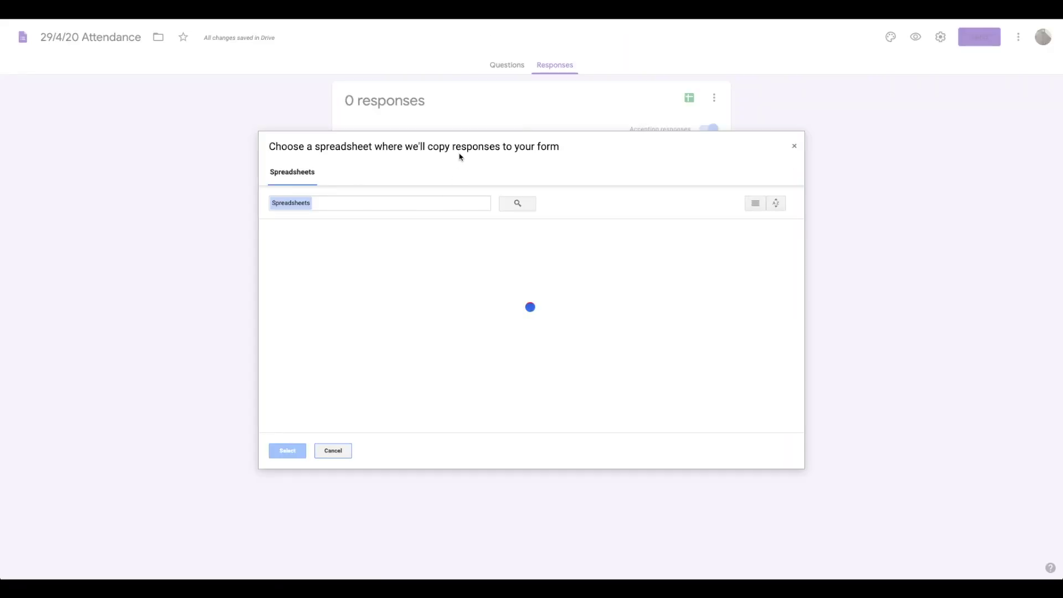
double_click(329, 273)
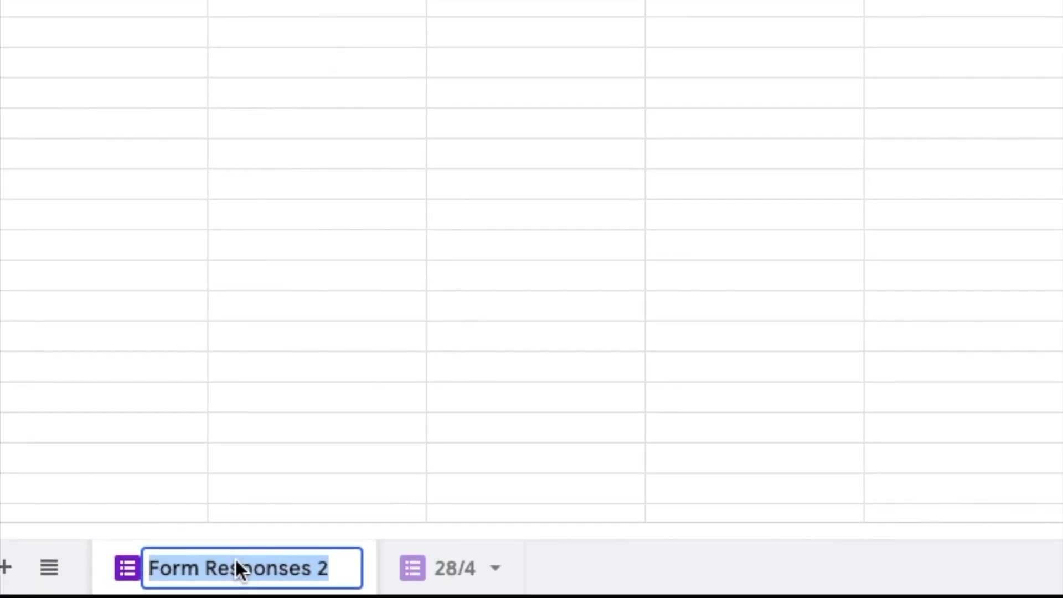
Rename the new response sheet '29/4', then go back to the Classroom Classwork page
text(29/4)
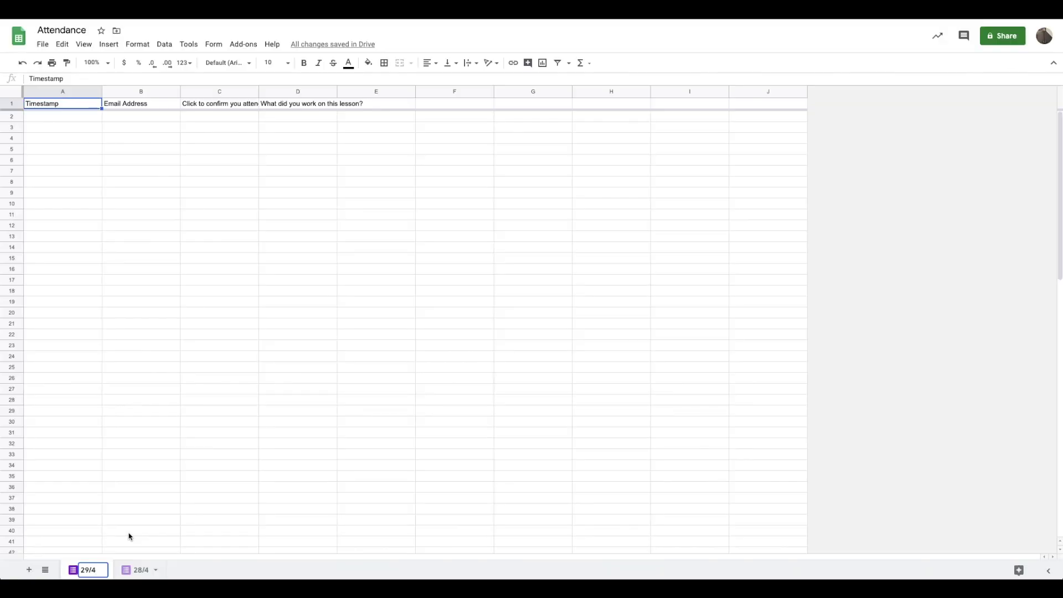
click(129, 535)
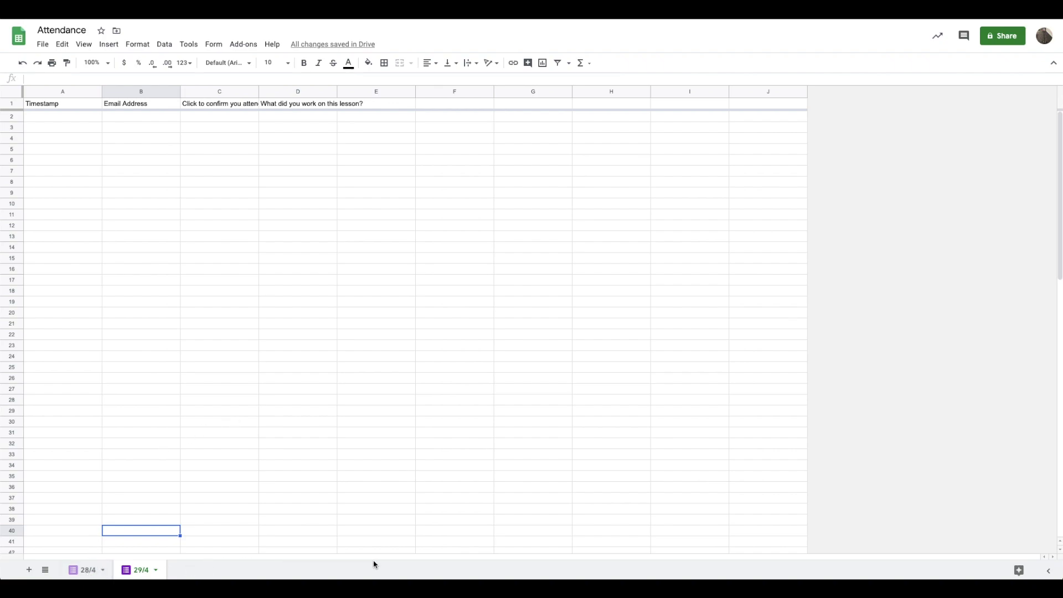
key(ctrl+Tab)
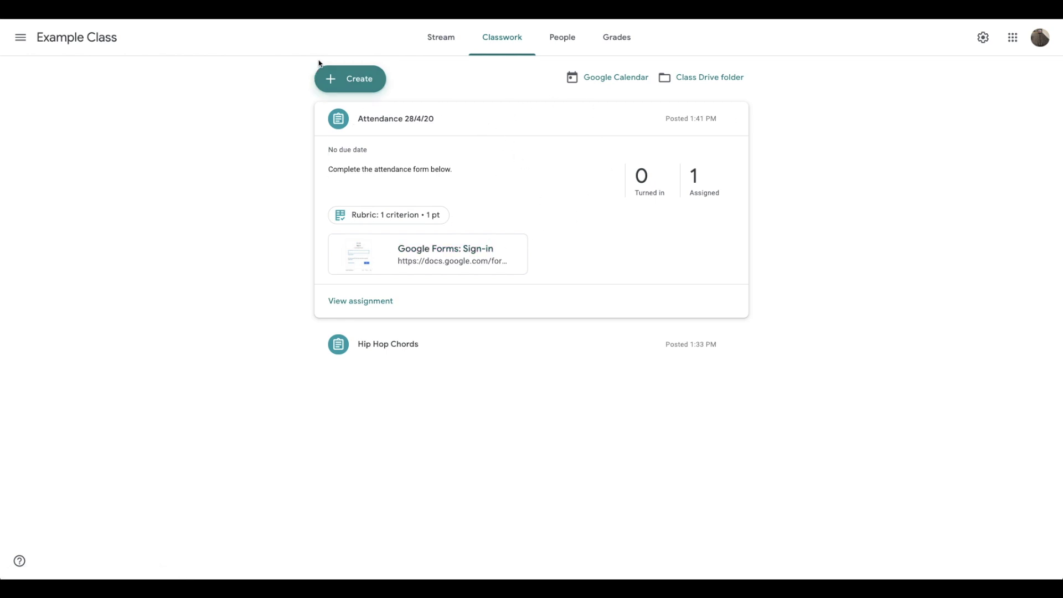
Reuse the Attendance 28/4/20 post from Example Class as a new assignment
click(358, 87)
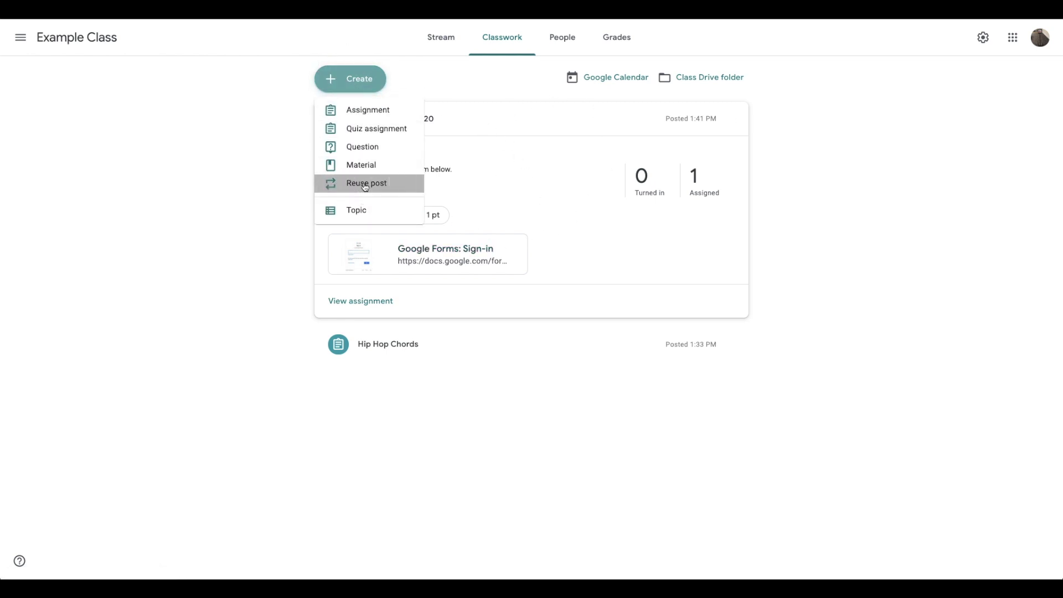
click(364, 185)
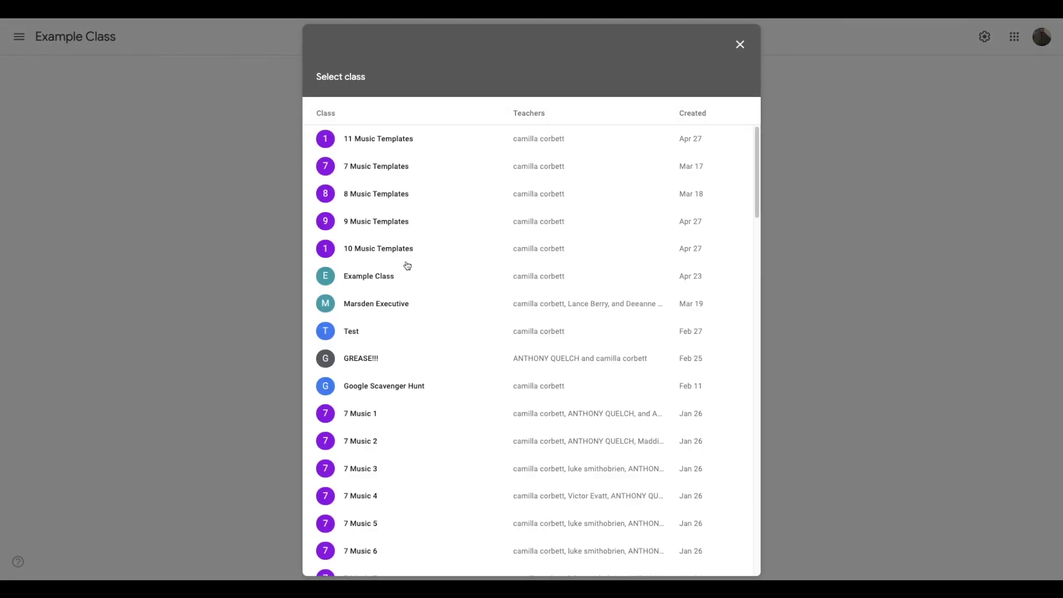
click(399, 275)
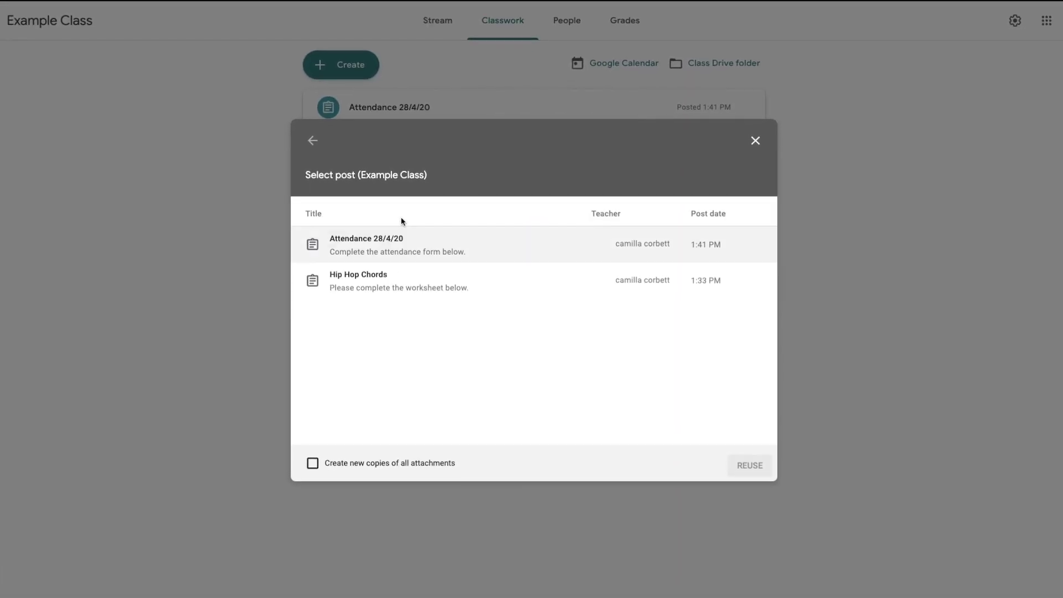
click(398, 247)
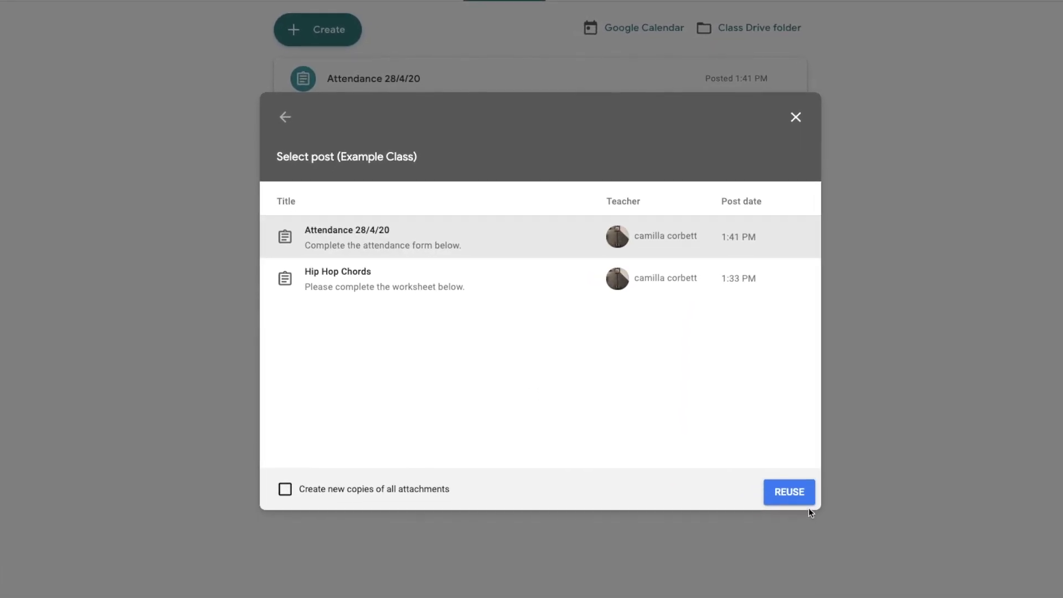
click(807, 502)
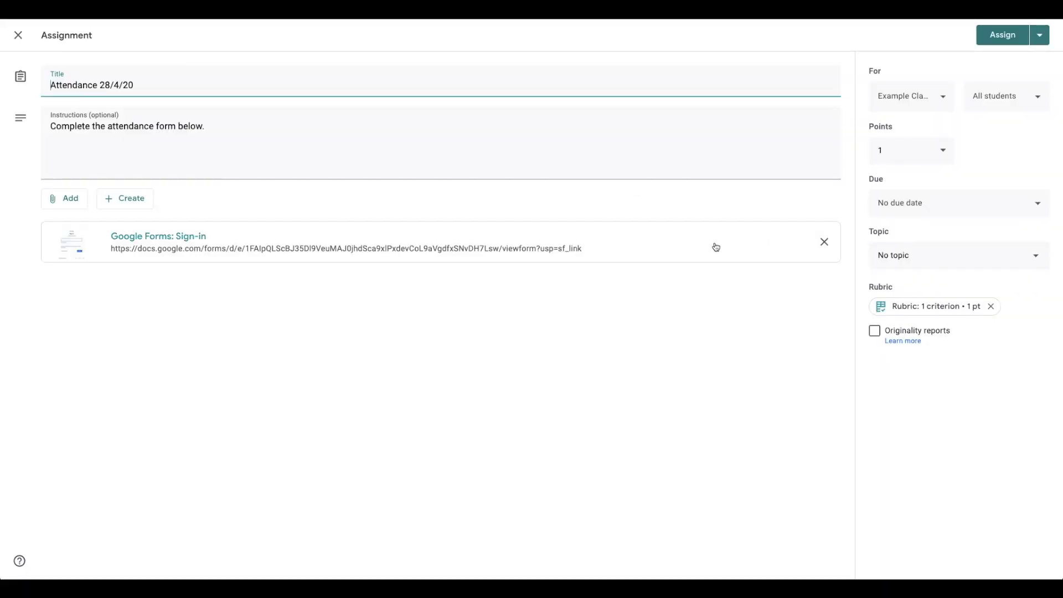
Replace the Sign-in form attachment with the 29/4/20 Attendance form from Drive and assign it
click(824, 242)
click(79, 209)
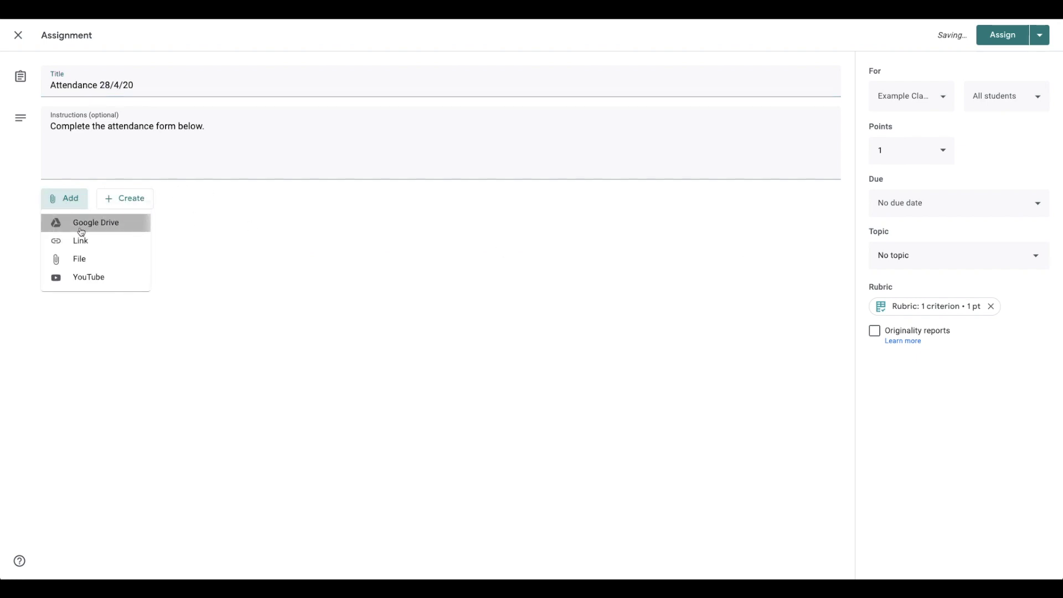
click(81, 225)
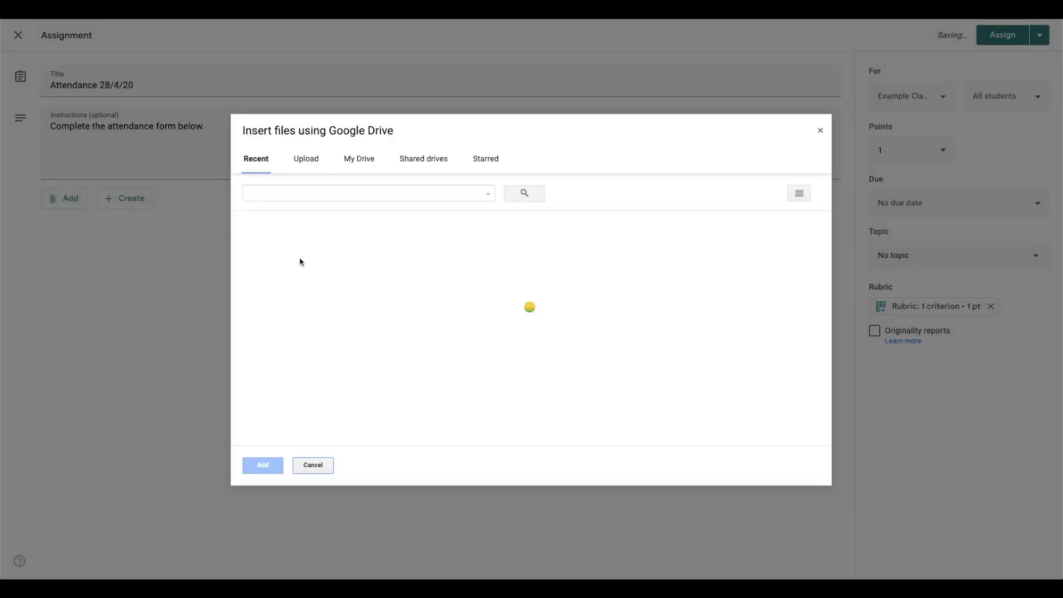
double_click(408, 292)
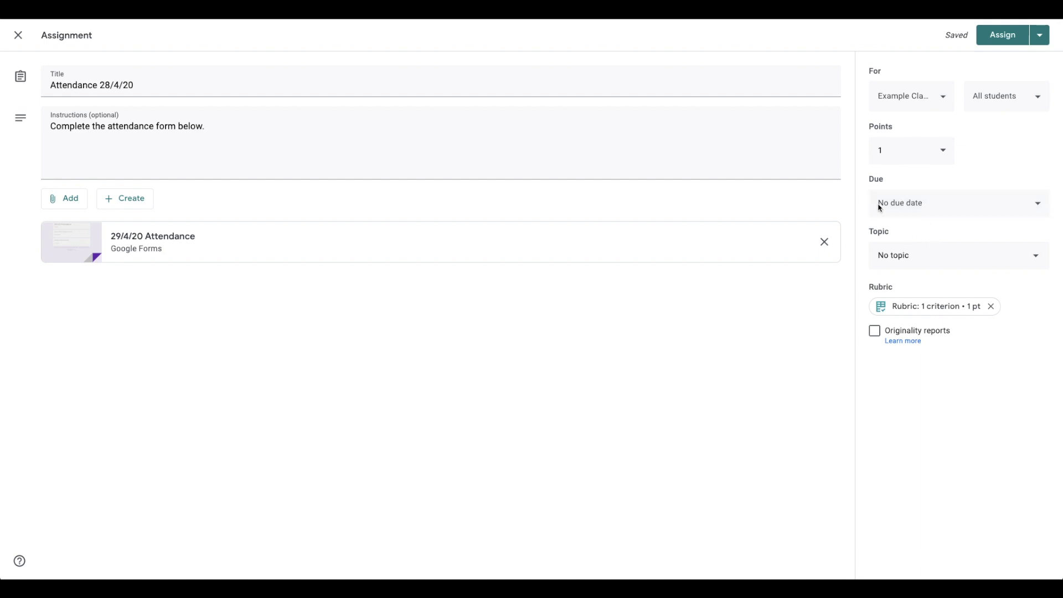
click(1014, 40)
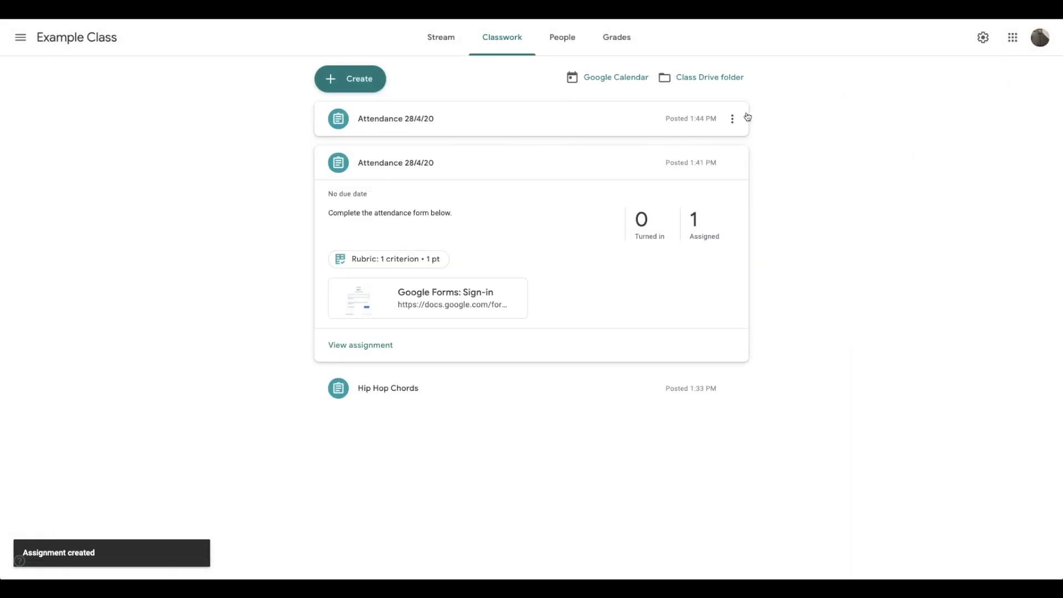
Reopen the newest assignment for editing and save it again
click(732, 118)
click(726, 143)
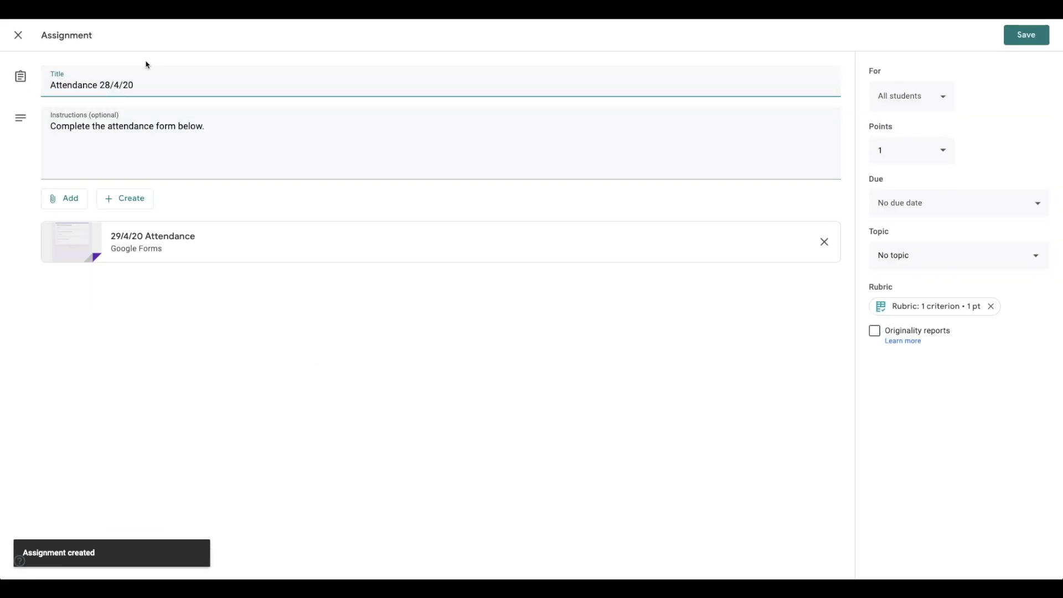
click(1024, 39)
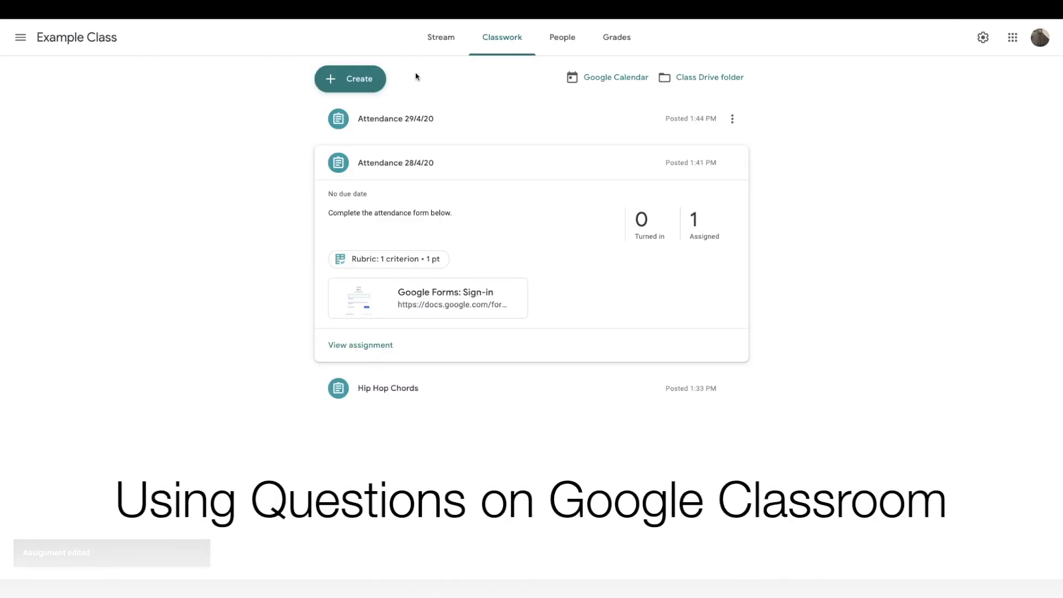
Start a question titled '29/4/20 attendance' with instructions 'What did you work on this lesson?'
click(373, 82)
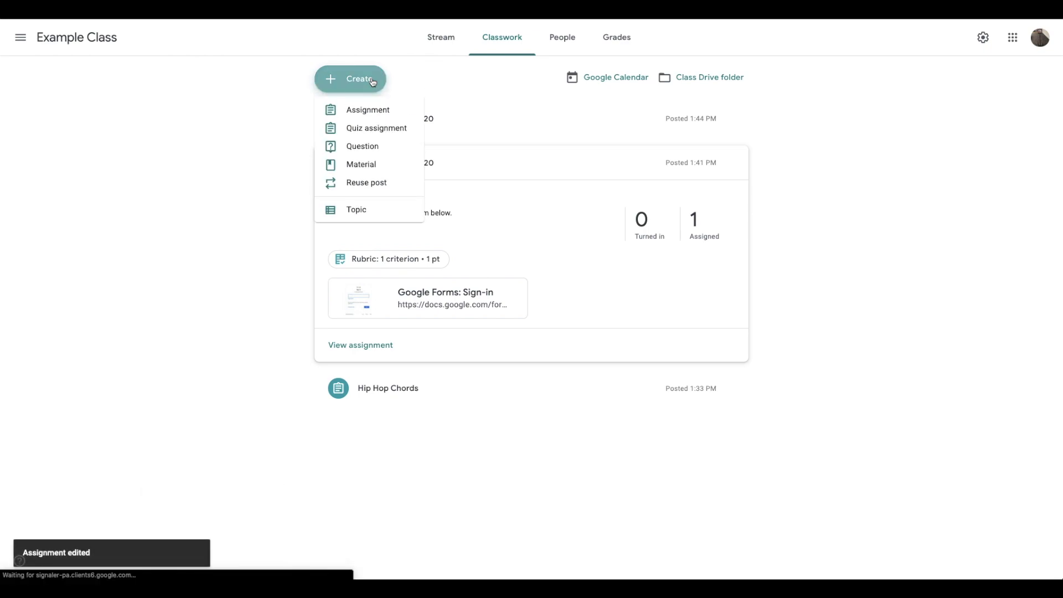
click(373, 82)
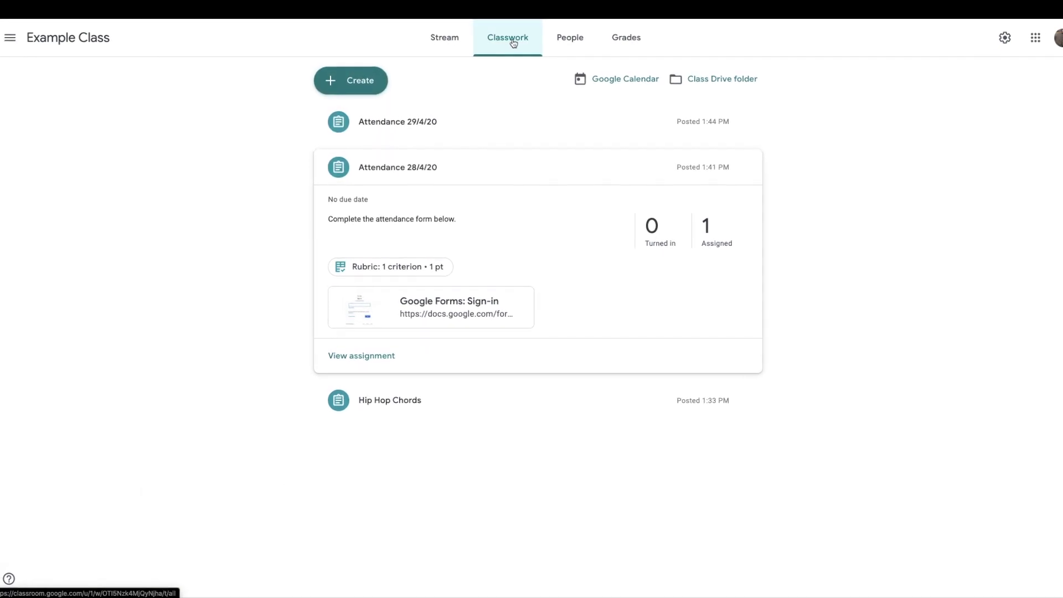
click(360, 87)
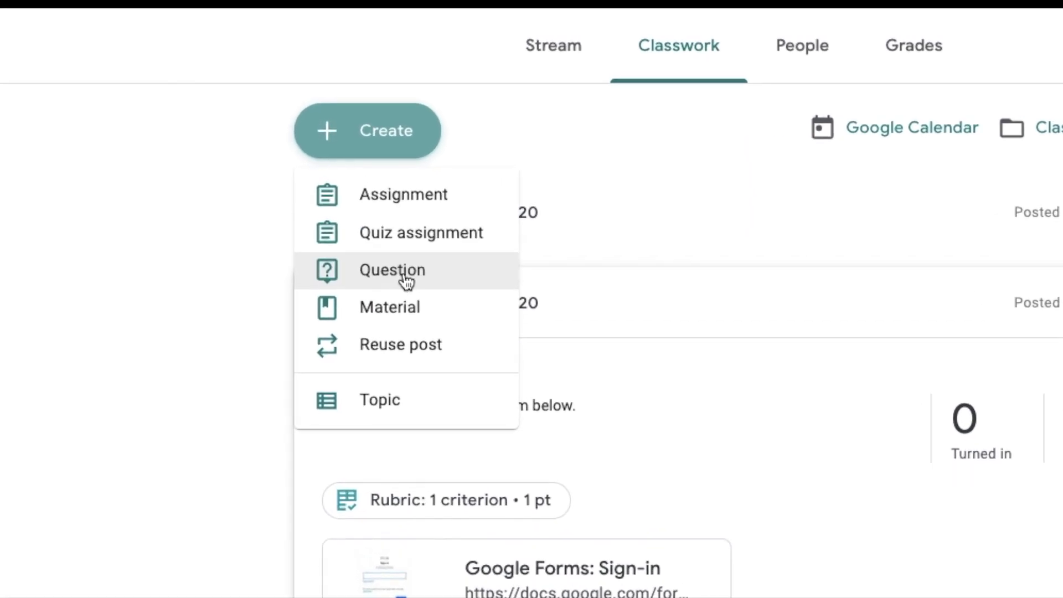
click(406, 277)
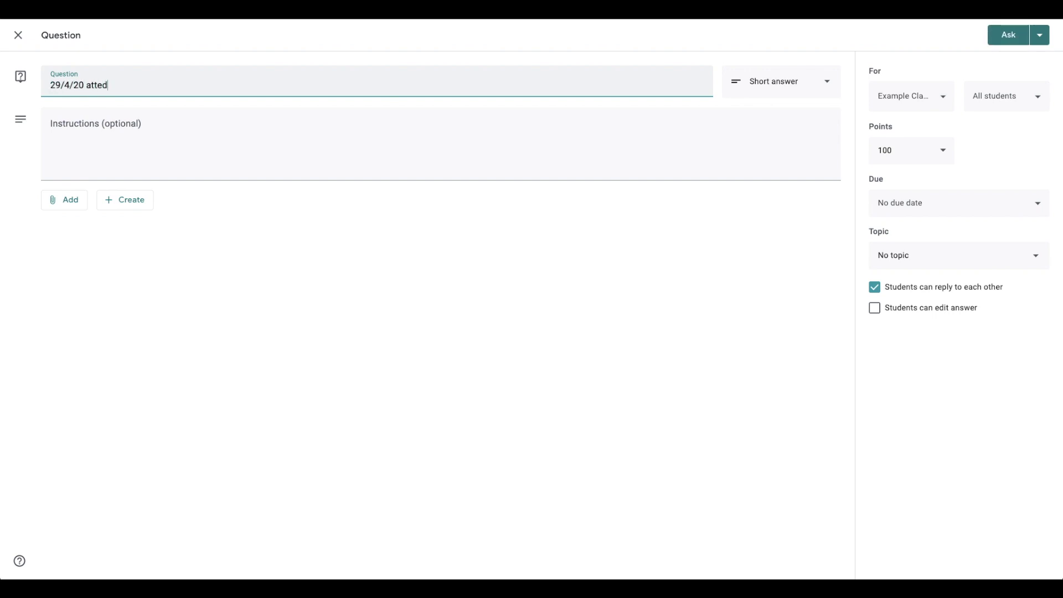
text(29/4/20 attendance)
key(Tab)
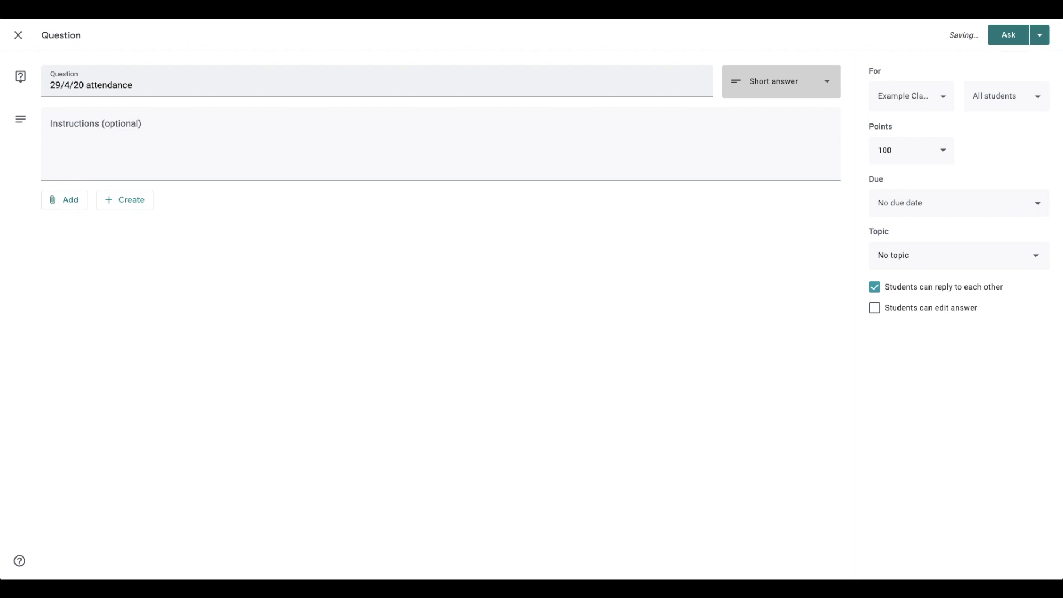
key(Tab)
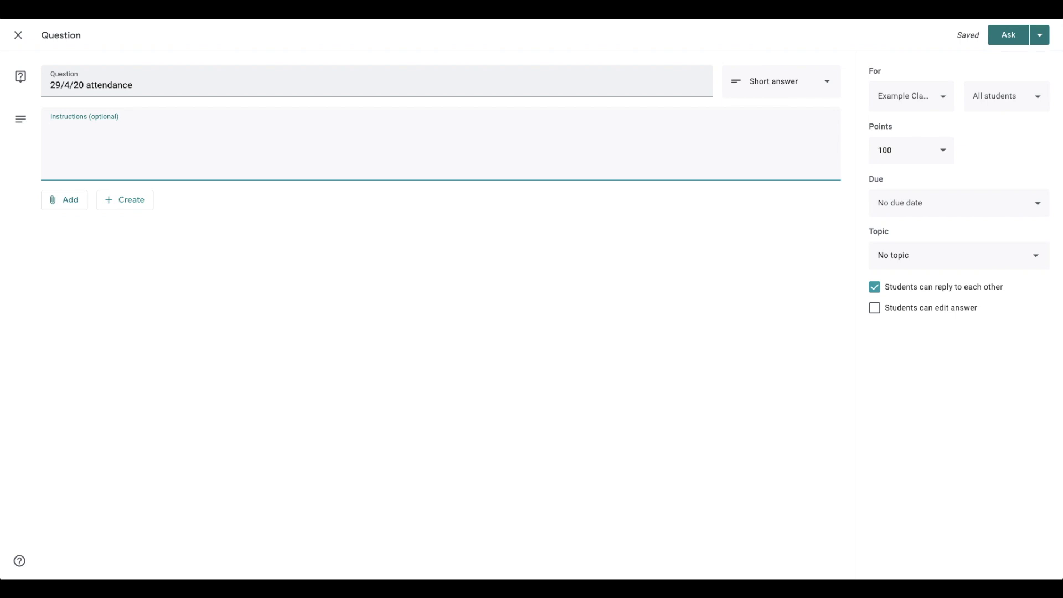
text(What did you work on this lesson?)
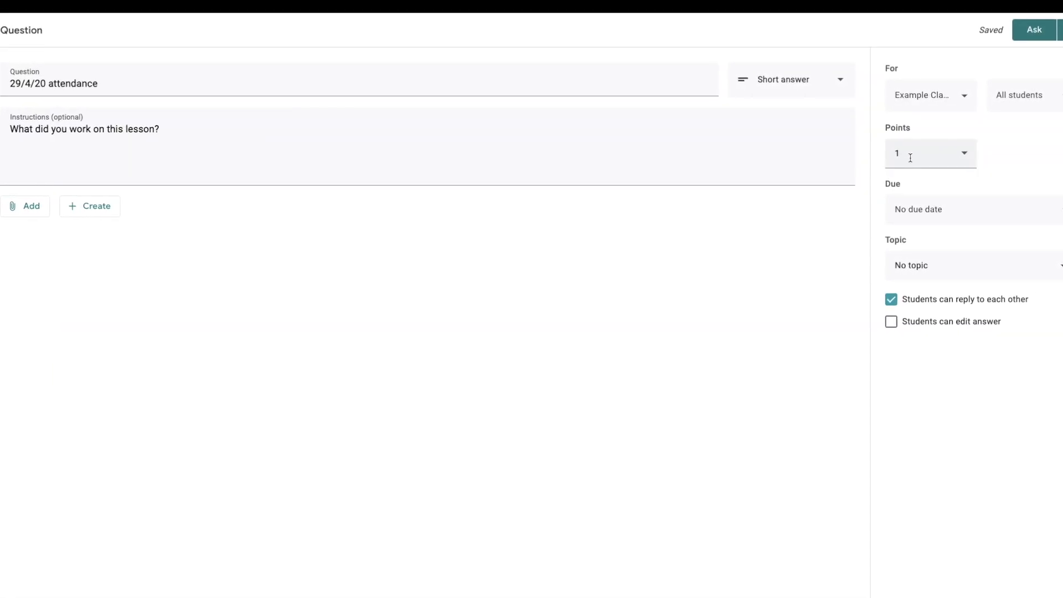
Put the question under a new topic named 'Attendance'
click(934, 266)
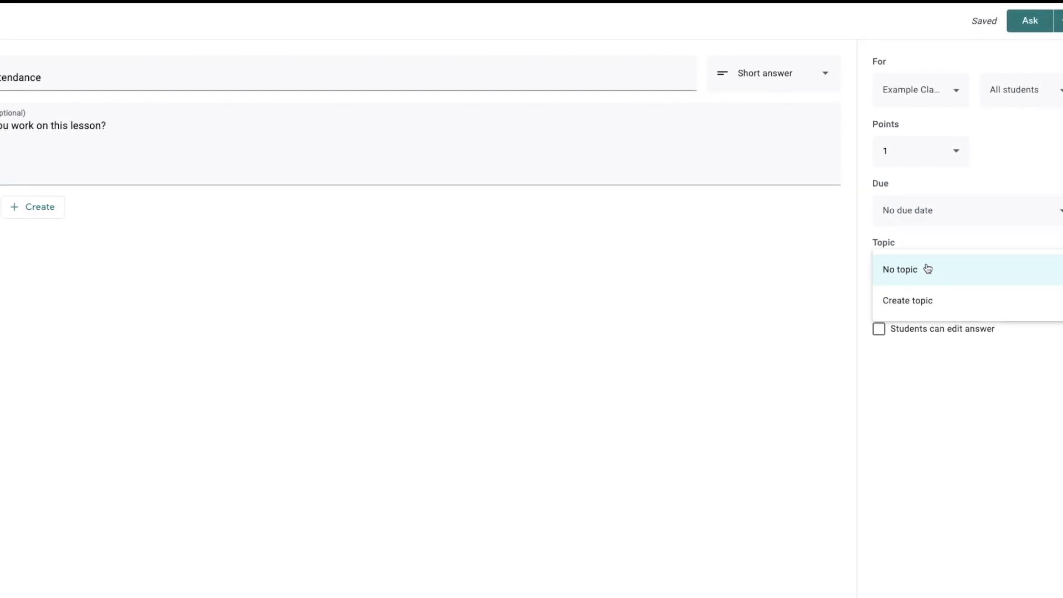
click(913, 300)
text(Att)
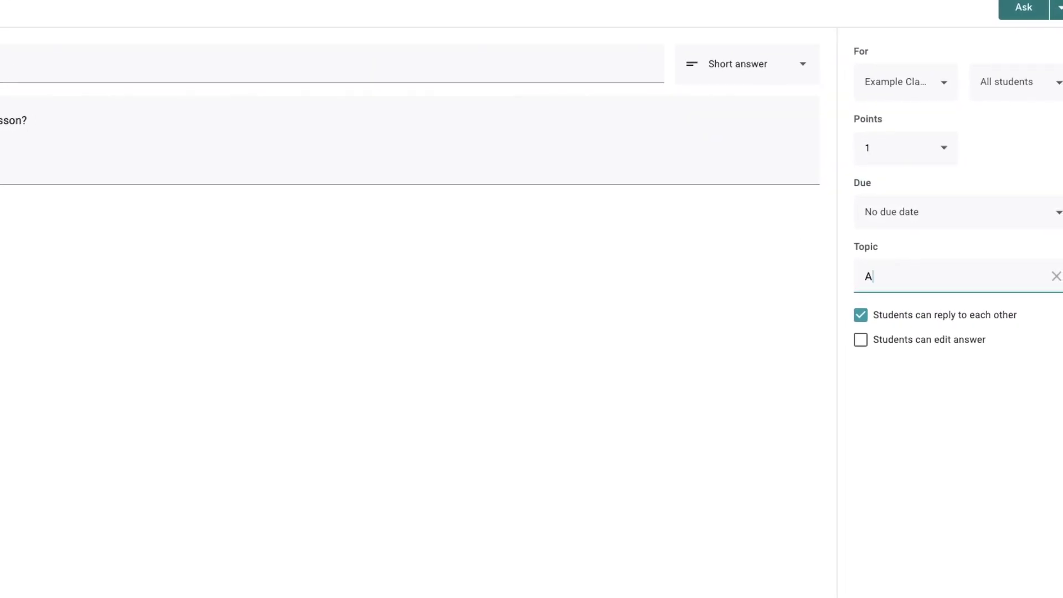
text(endance)
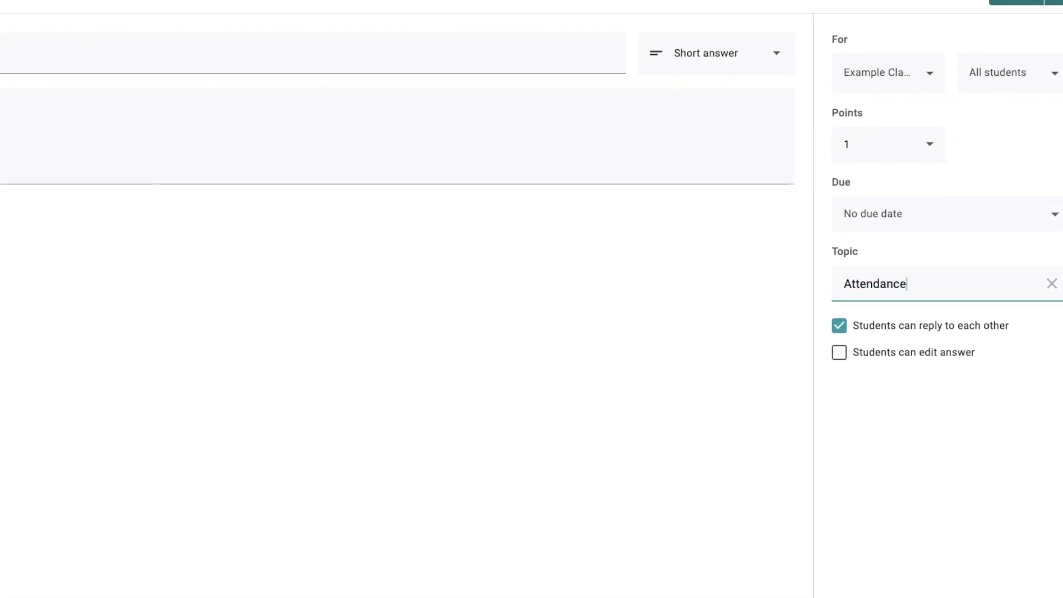
Set the due date to Thu, Apr 30, 9:00 AM, disable student replies, and ask the question
click(888, 230)
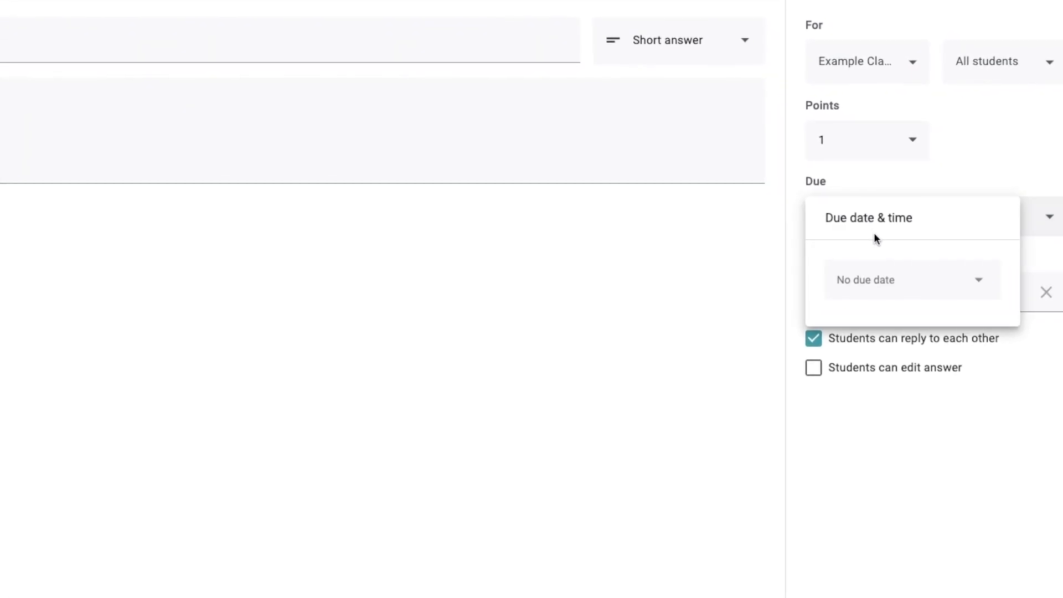
click(921, 290)
click(939, 464)
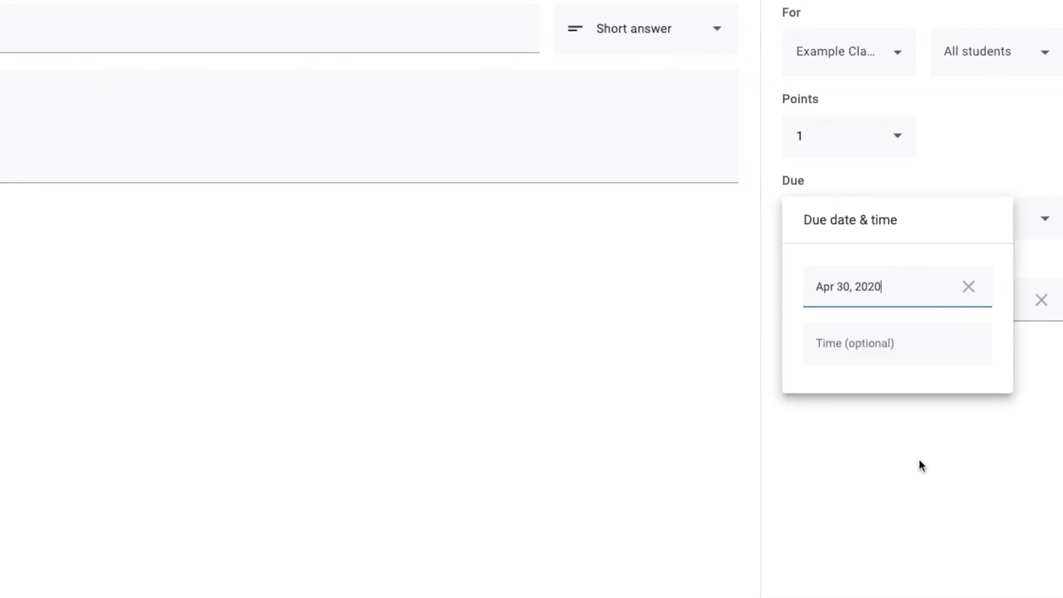
click(892, 334)
text(9:00am)
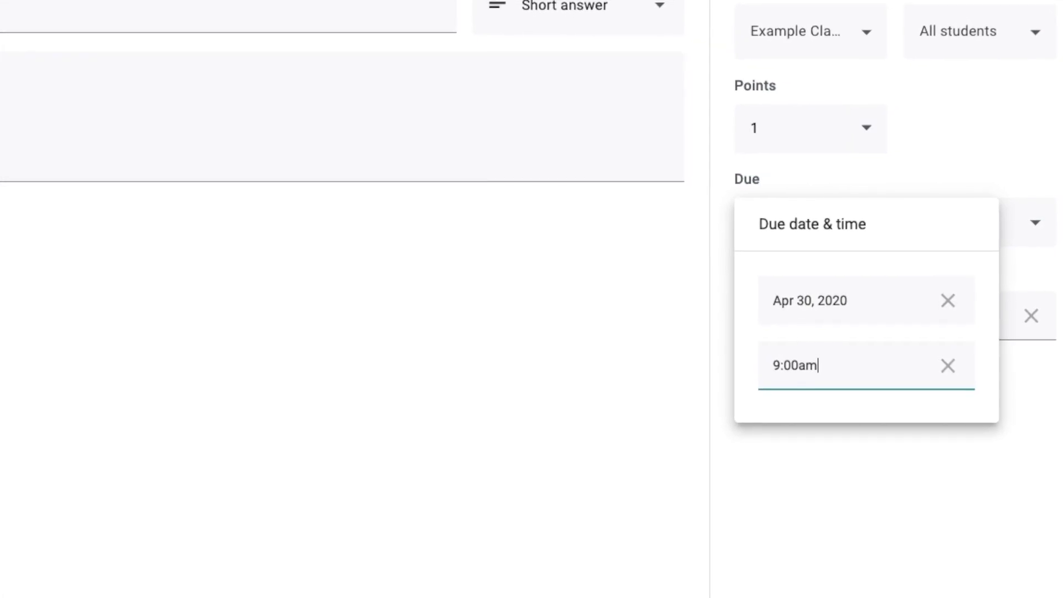
click(1006, 369)
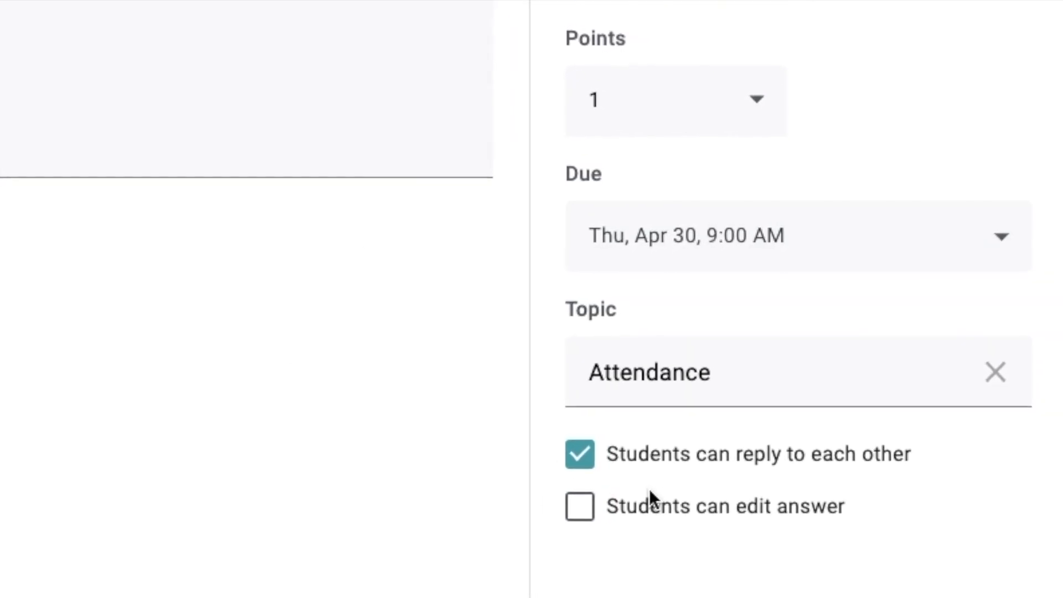
click(719, 464)
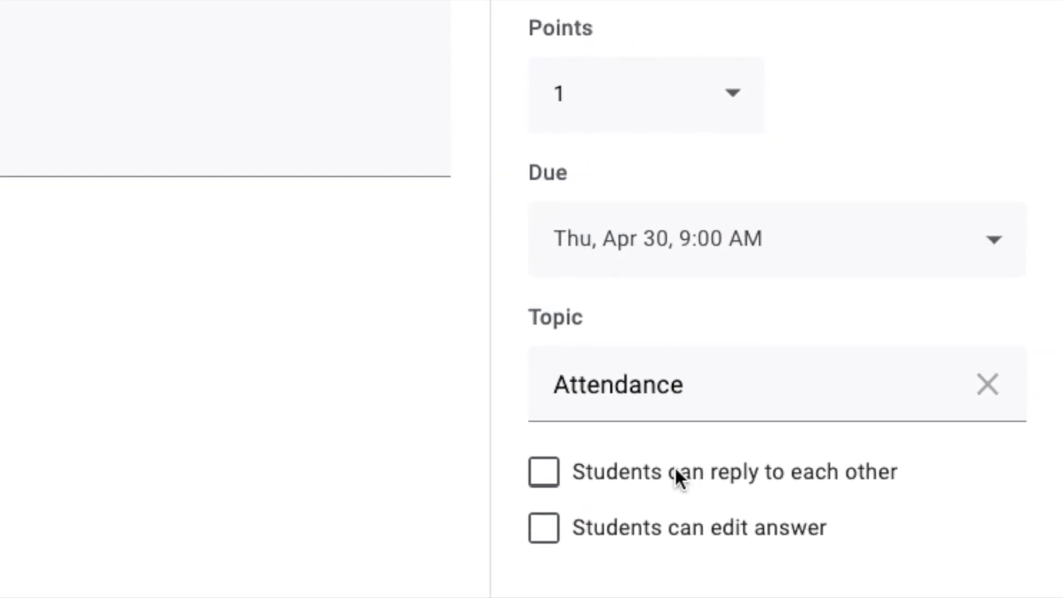
click(1014, 36)
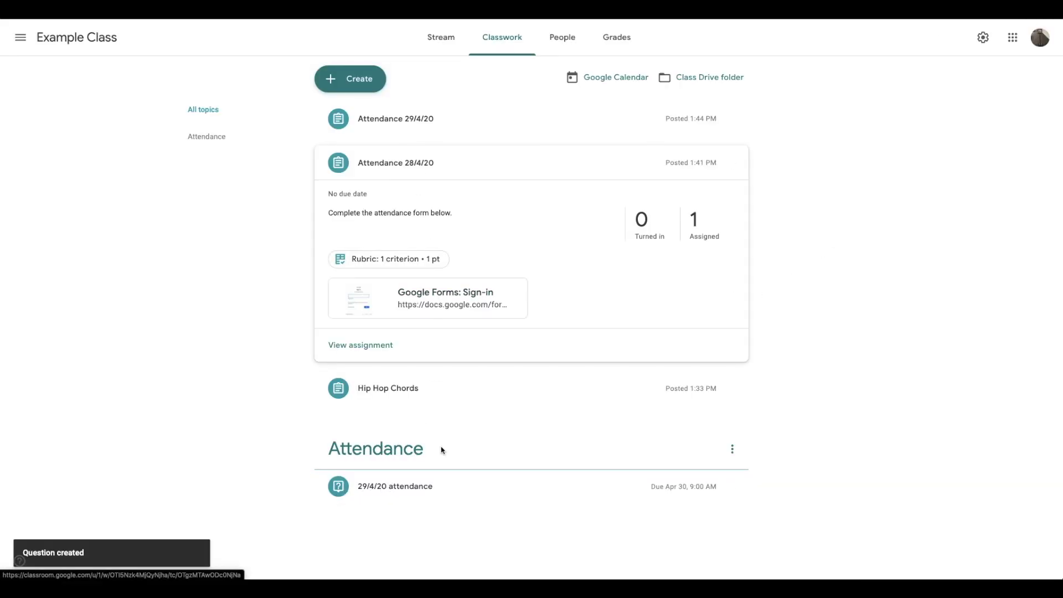
Drag Attendance 28/4/20 and Attendance 29/4/20 under the Attendance topic, then check the Stream
drag(363, 161, 403, 293)
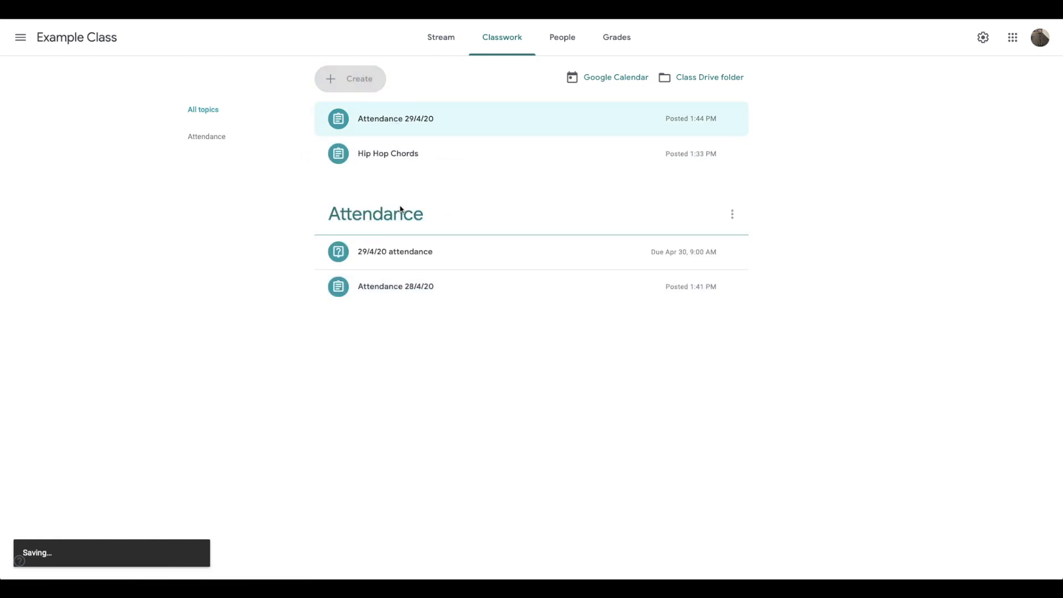
drag(401, 131, 417, 315)
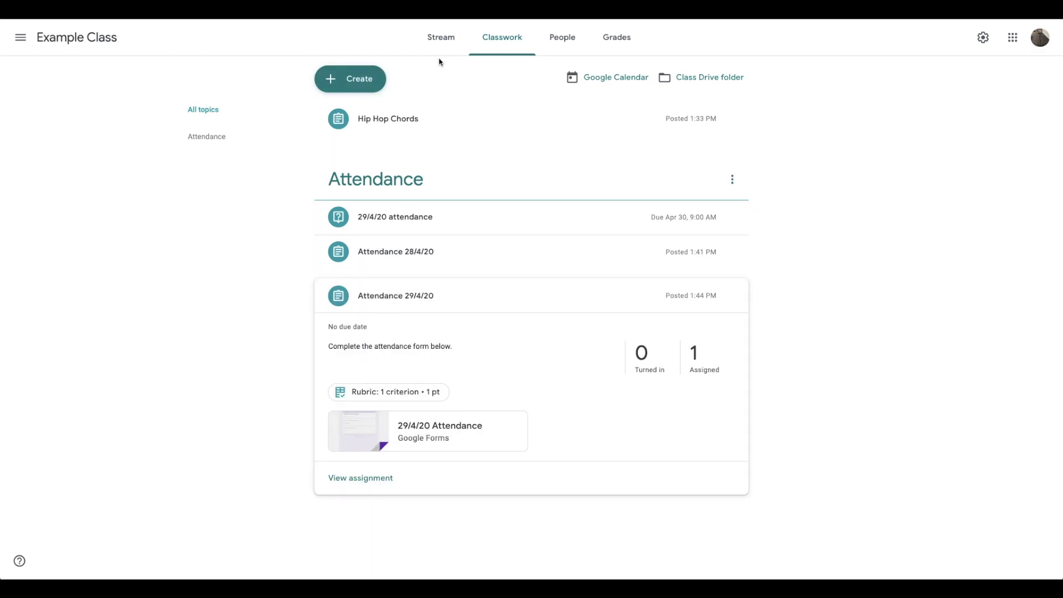
click(444, 39)
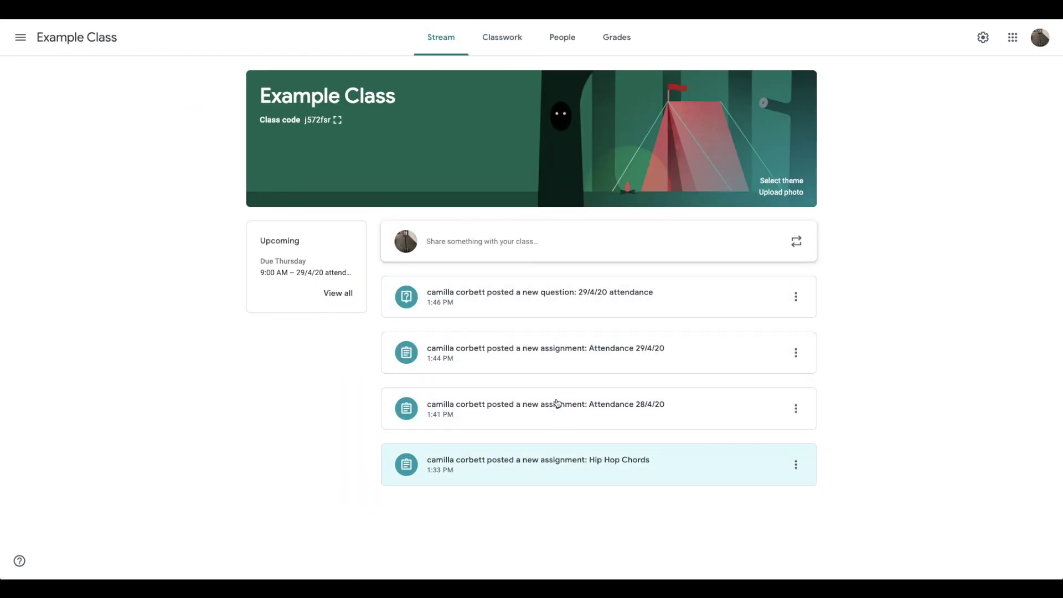
click(520, 51)
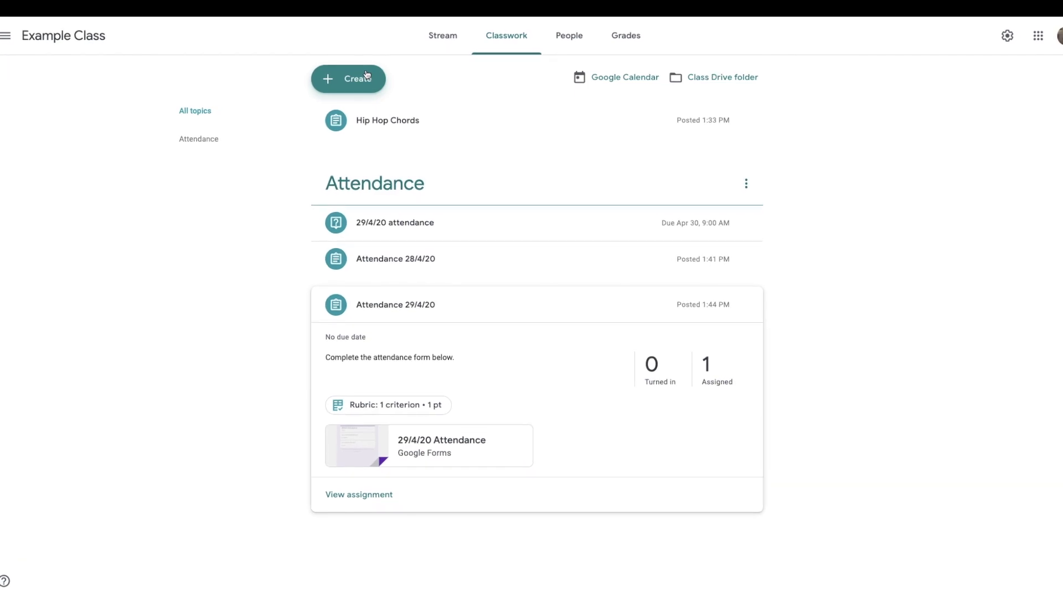
Reuse the 29/4/20 attendance question from Example Class's existing posts as a new post
click(366, 76)
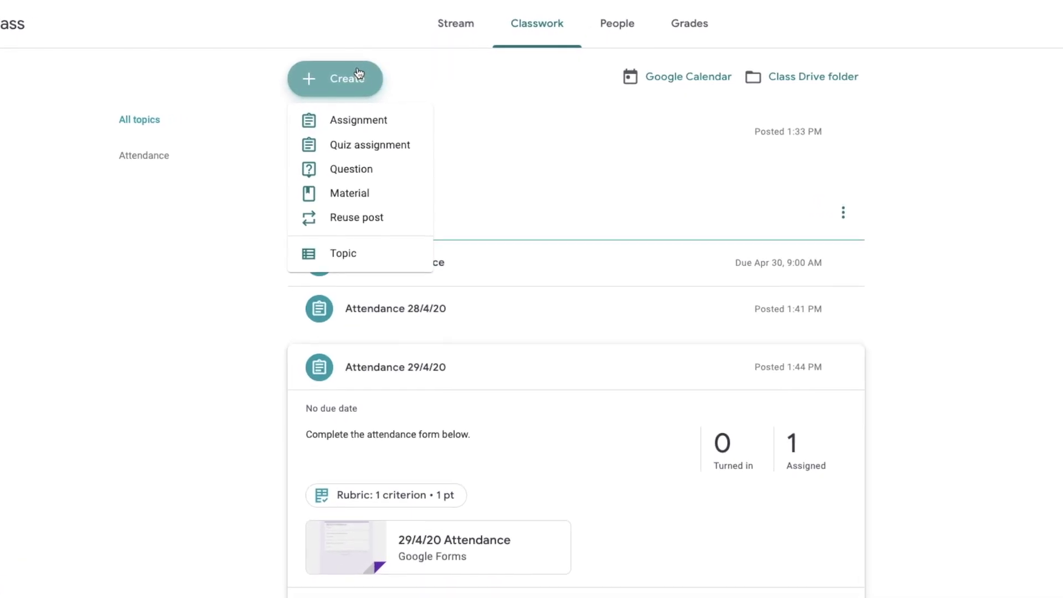
click(391, 230)
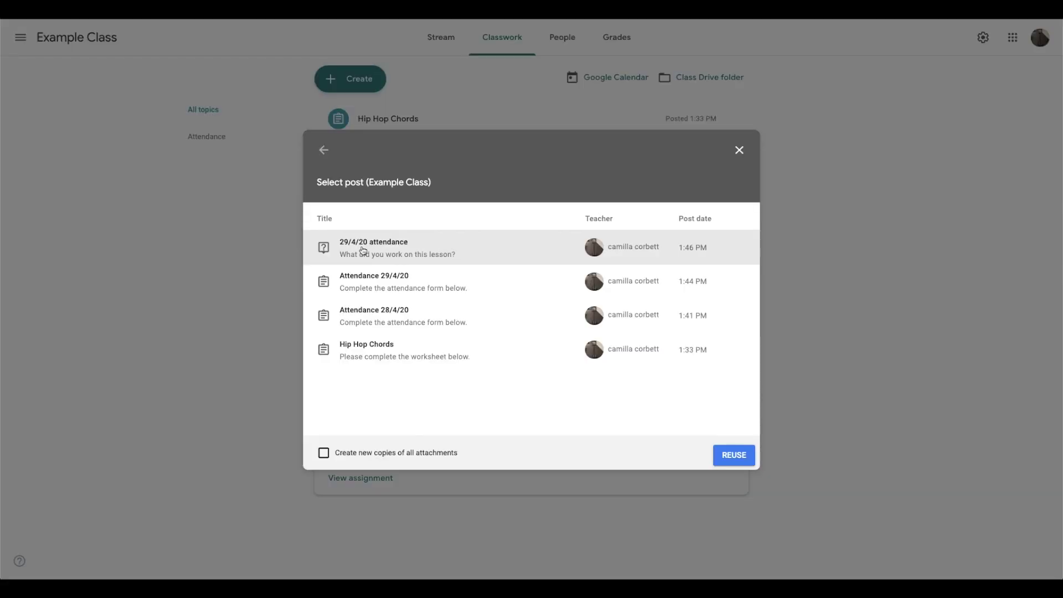
click(363, 250)
click(734, 455)
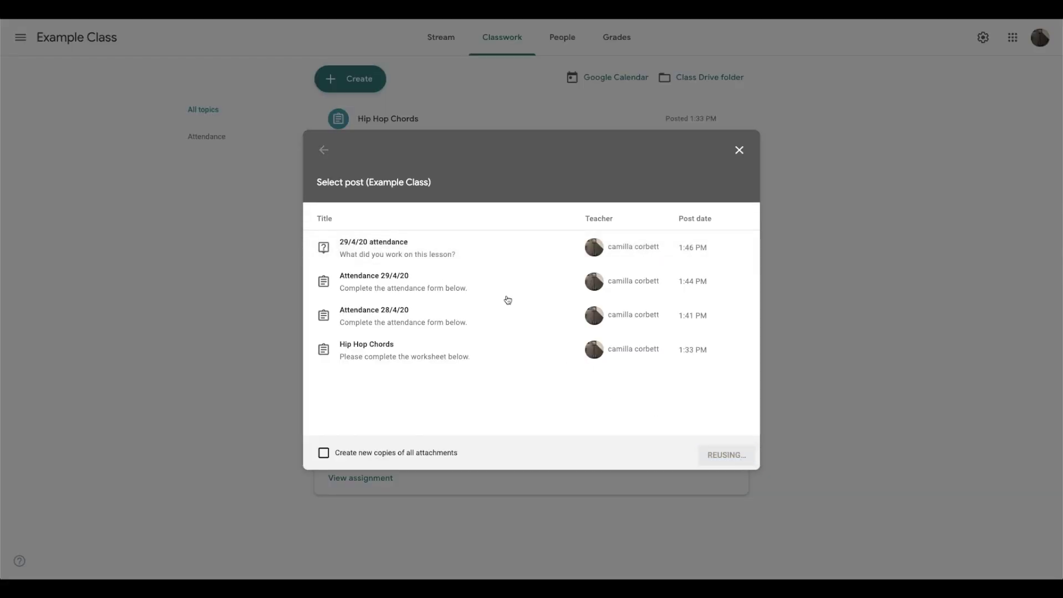